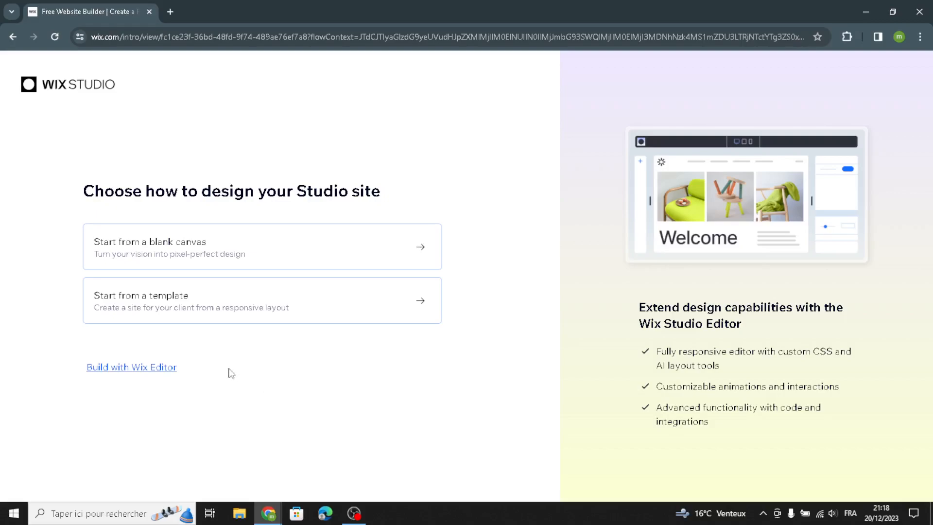
# Build the site with Wix Editor without AI and set the website type to Online Musical Instrument Store
pyautogui.click(121, 370)
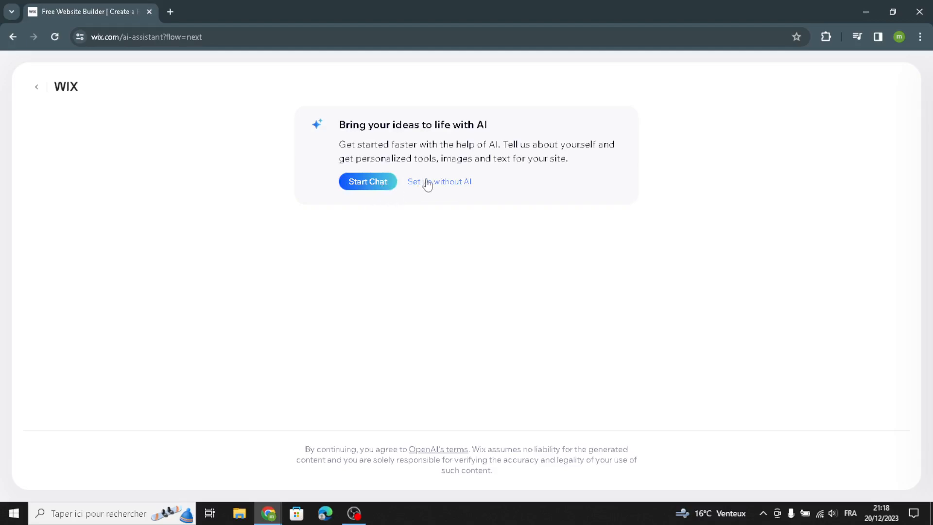
pyautogui.click(446, 184)
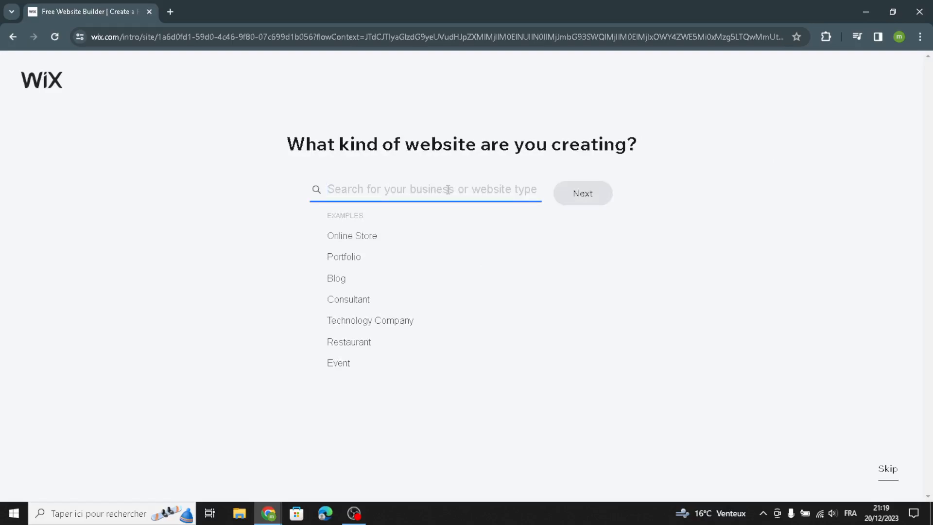
pyautogui.write('musi')
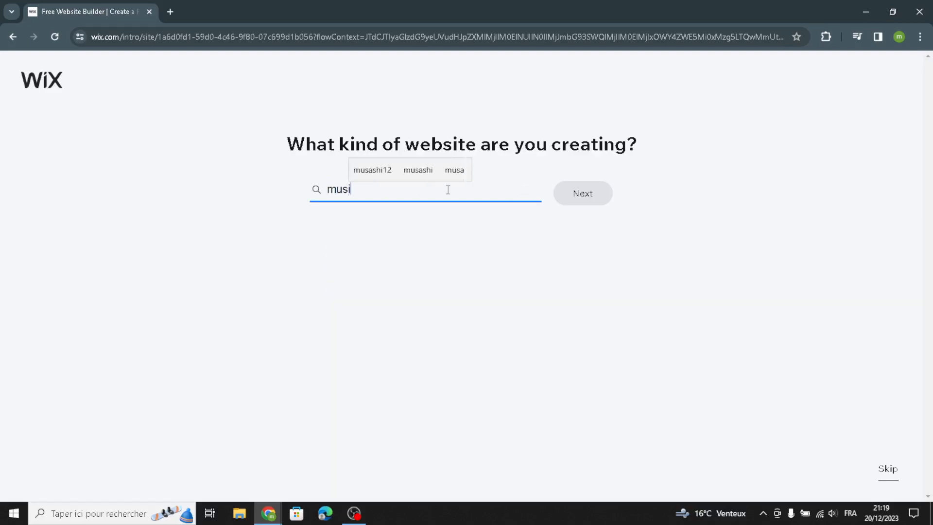
pyautogui.write('cal i')
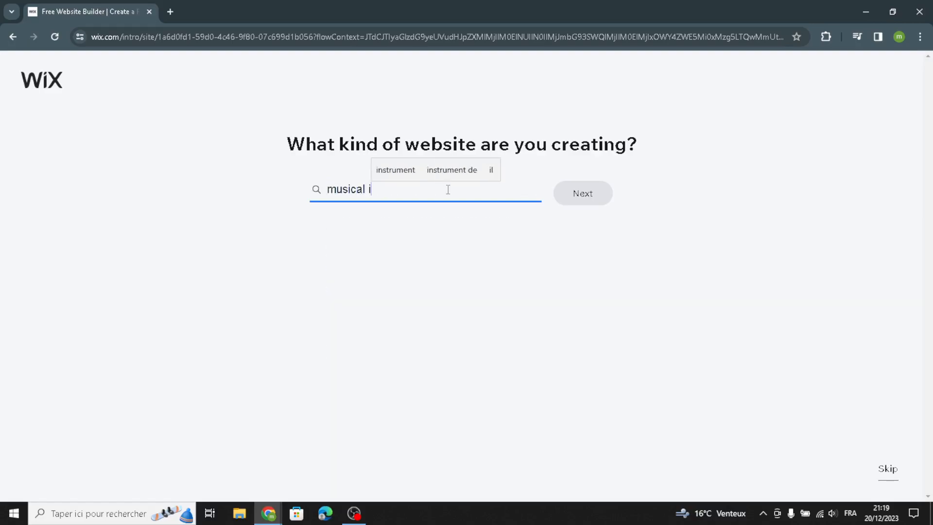
pyautogui.write('stru')
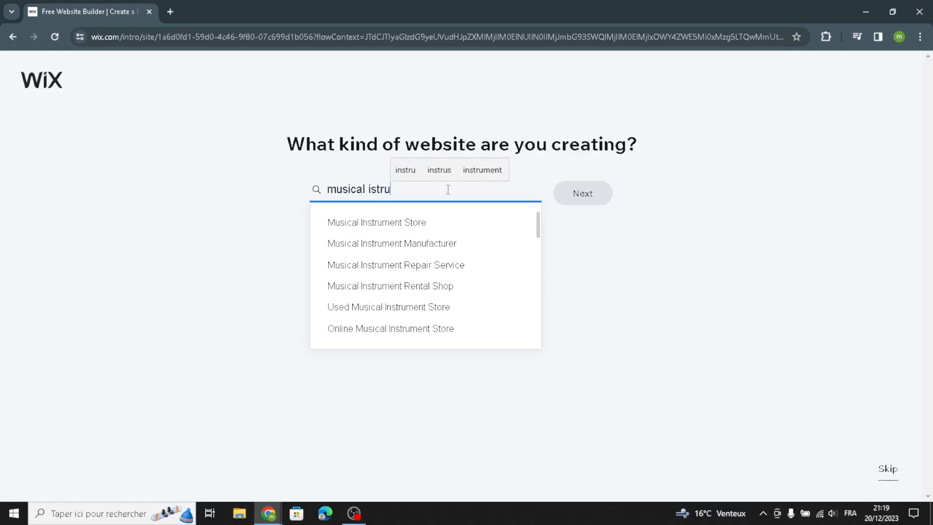
pyautogui.write('ments')
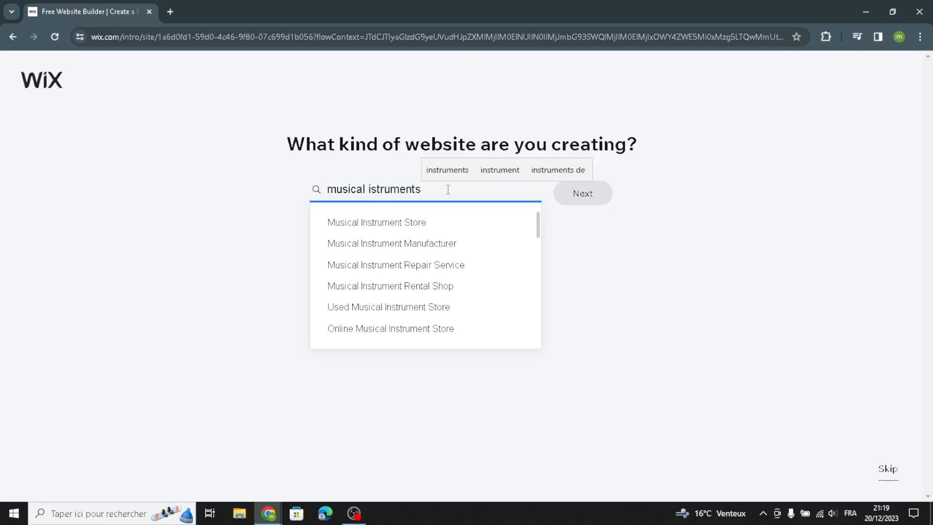
pyautogui.click(374, 192)
pyautogui.write('n')
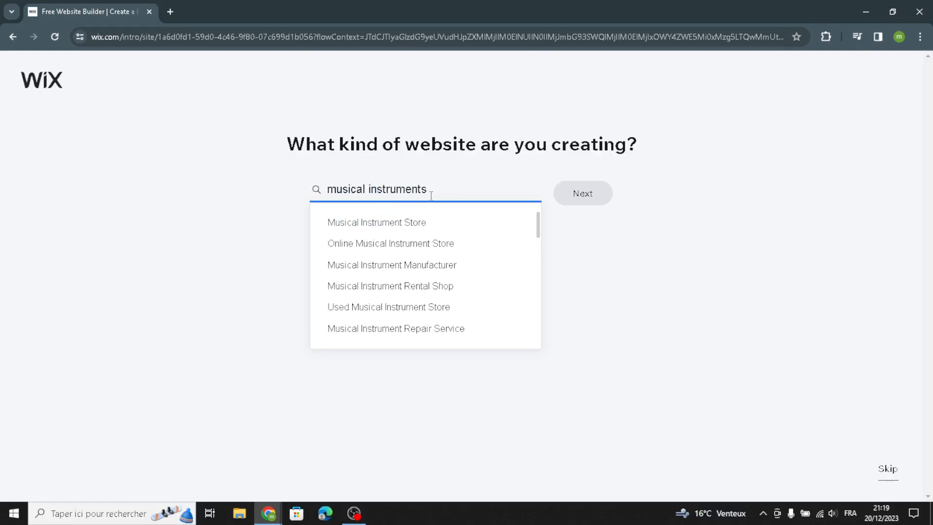
pyautogui.click(358, 247)
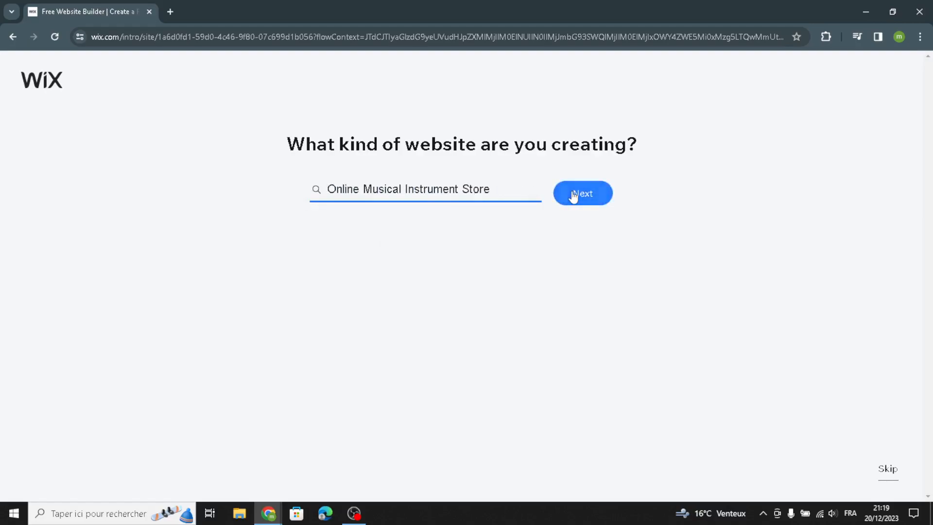
pyautogui.click(559, 204)
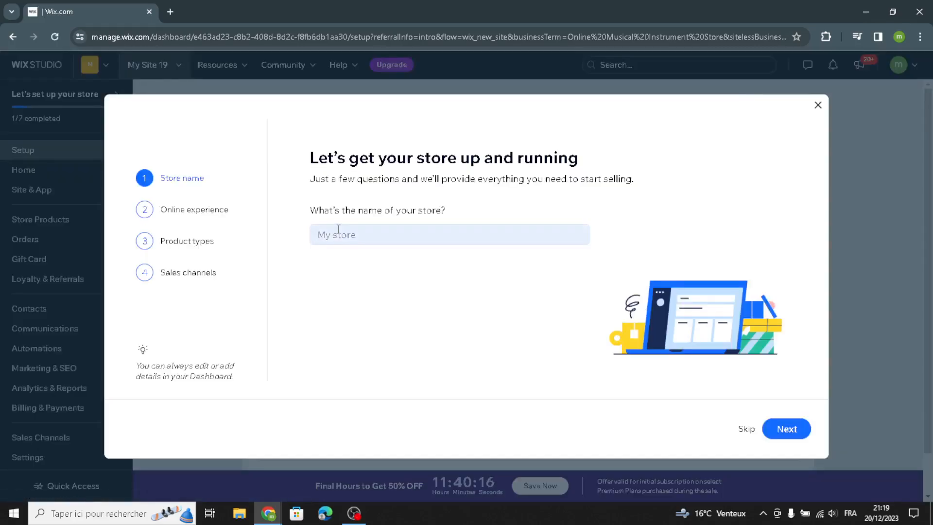
# Name the store HarmonyHub and continue past the existing online store question without answering it
pyautogui.click(339, 229)
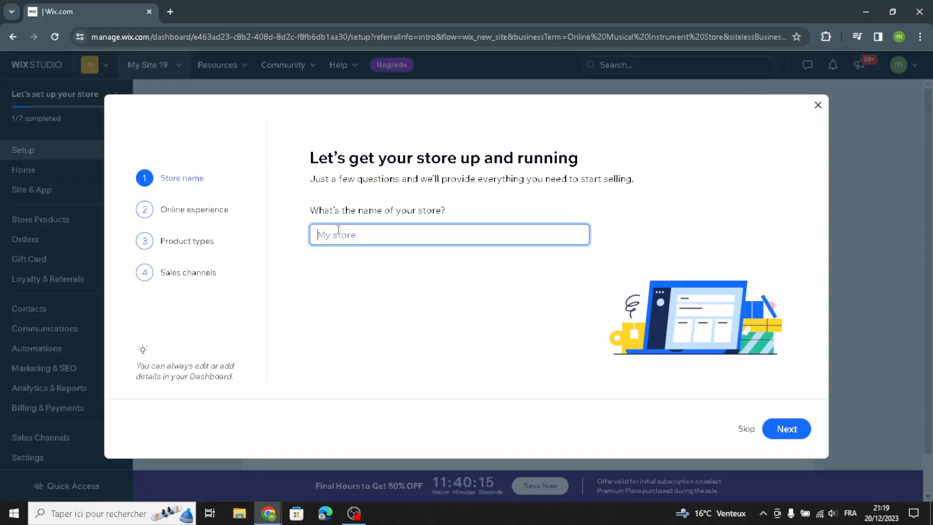
pyautogui.write('Harmony Hub')
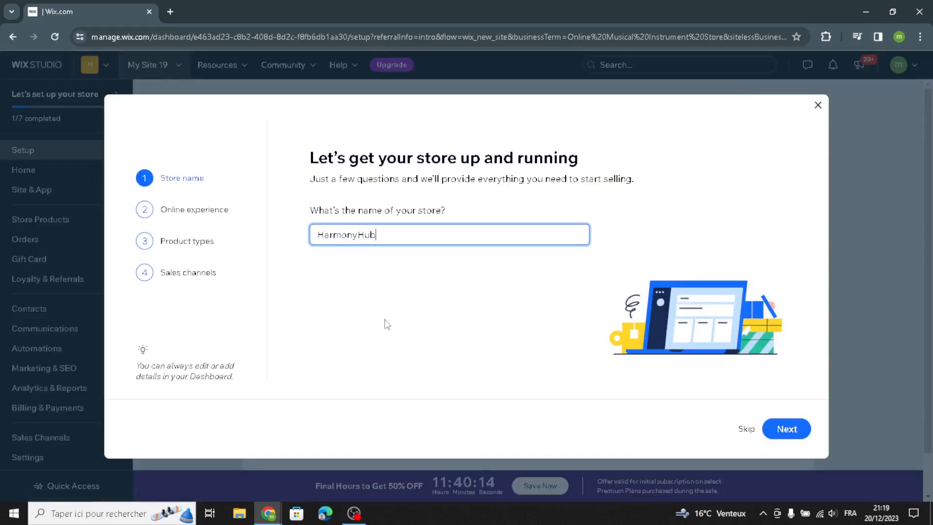
pyautogui.click(787, 429)
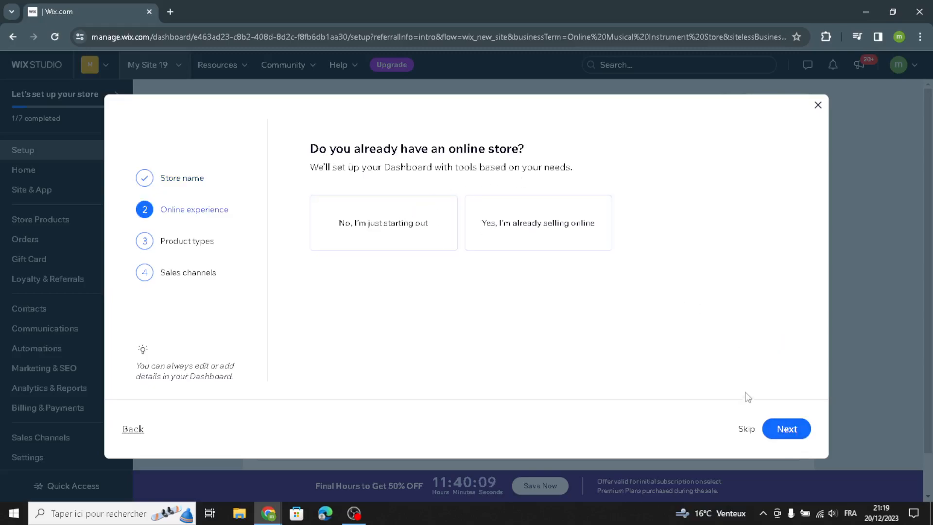
pyautogui.click(775, 427)
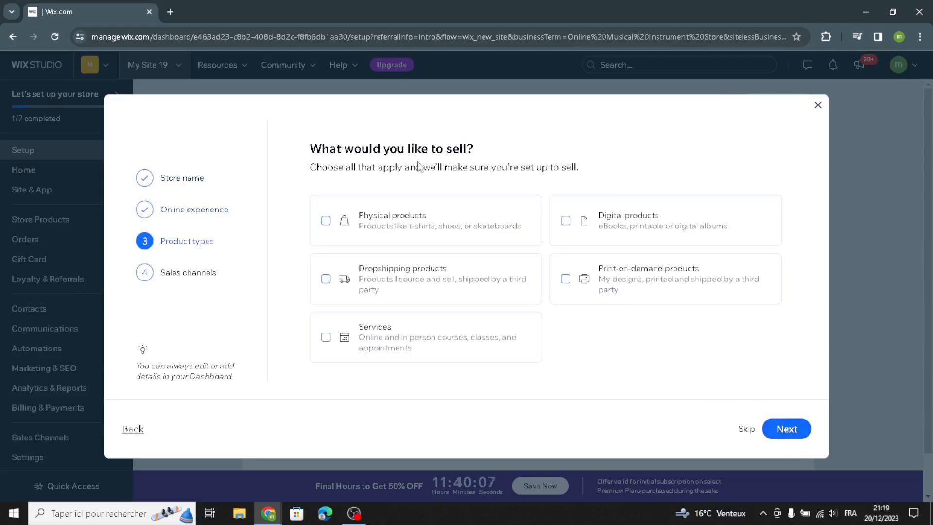
# Choose physical products to sell, add the mobile app and marketplaces & social media sales channels, and continue to the dashboard
pyautogui.click(354, 227)
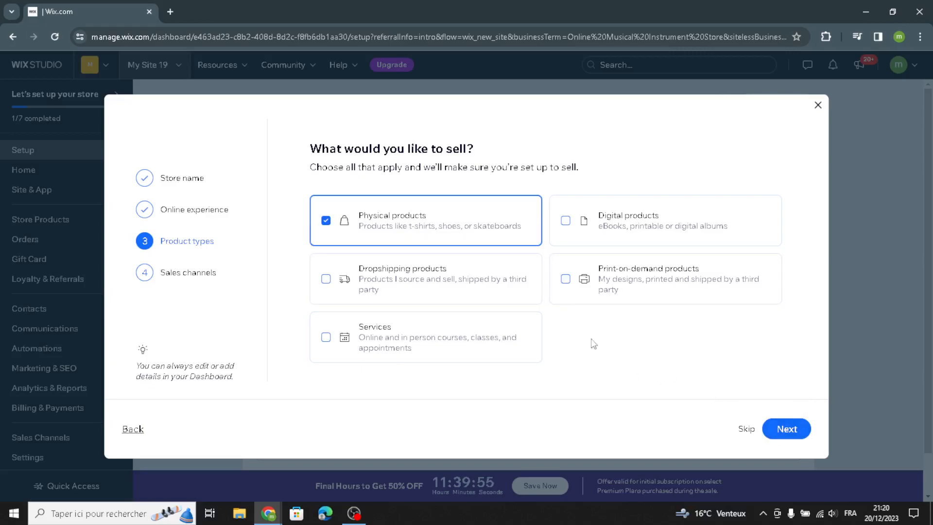
pyautogui.click(785, 428)
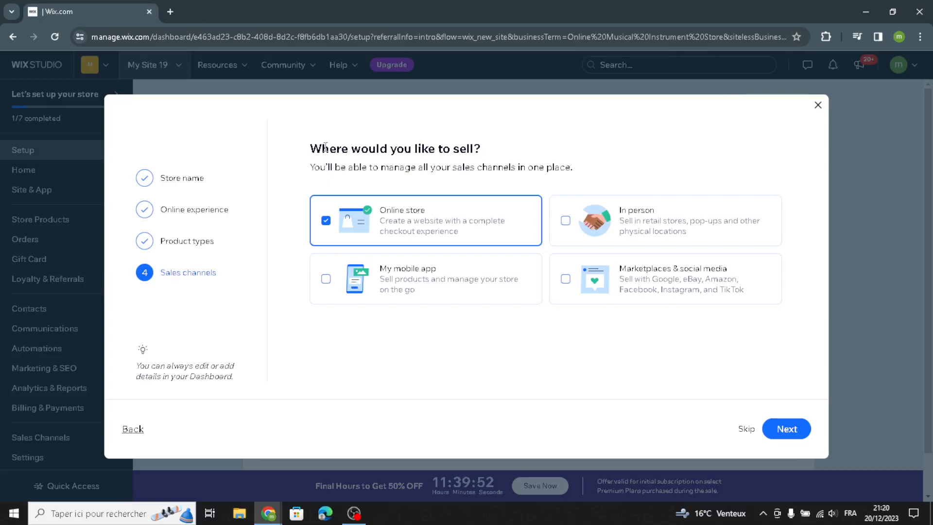
pyautogui.click(472, 280)
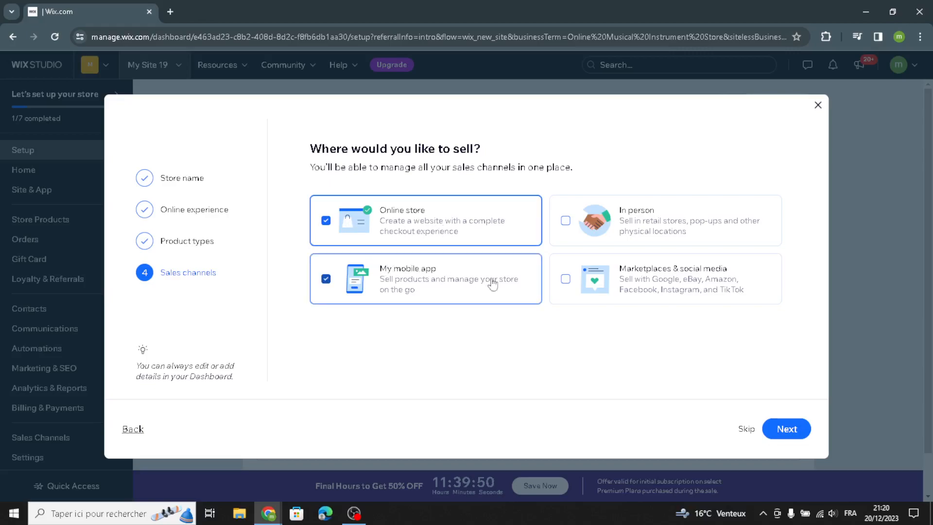
pyautogui.click(707, 281)
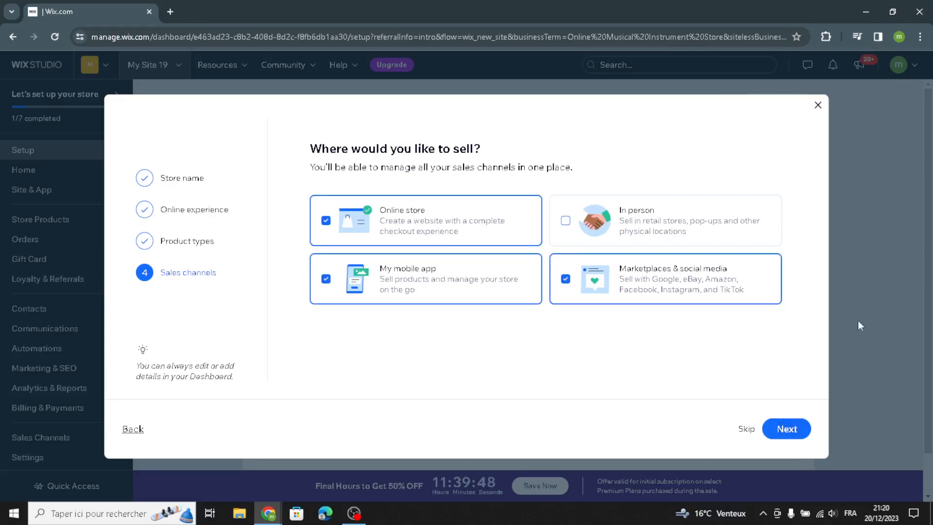
pyautogui.click(777, 428)
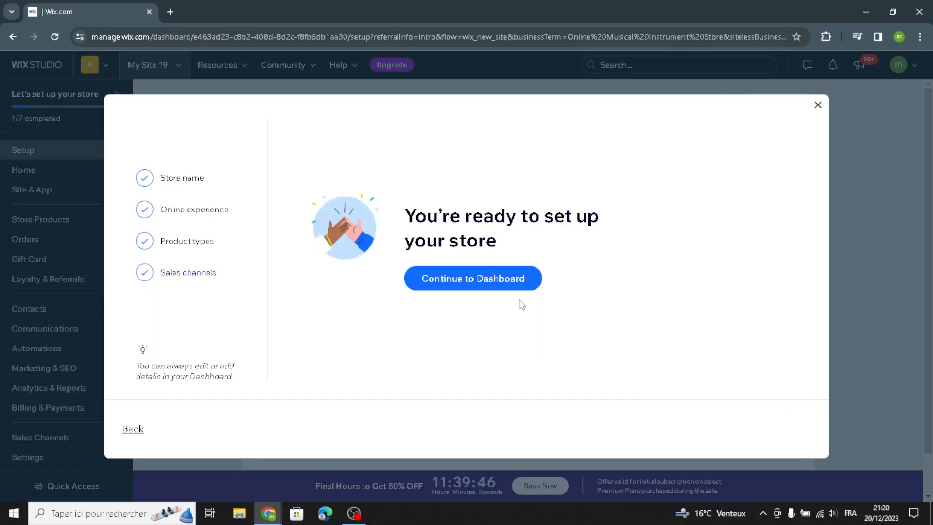
pyautogui.click(473, 276)
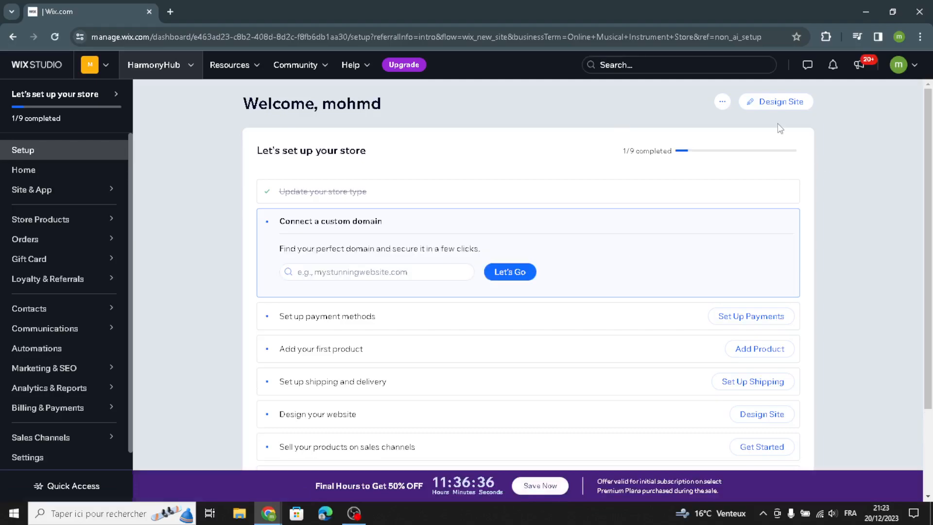
# Start designing the site by letting Wix create it, accept the business info as it is, and apply the Midnight theme
pyautogui.click(781, 107)
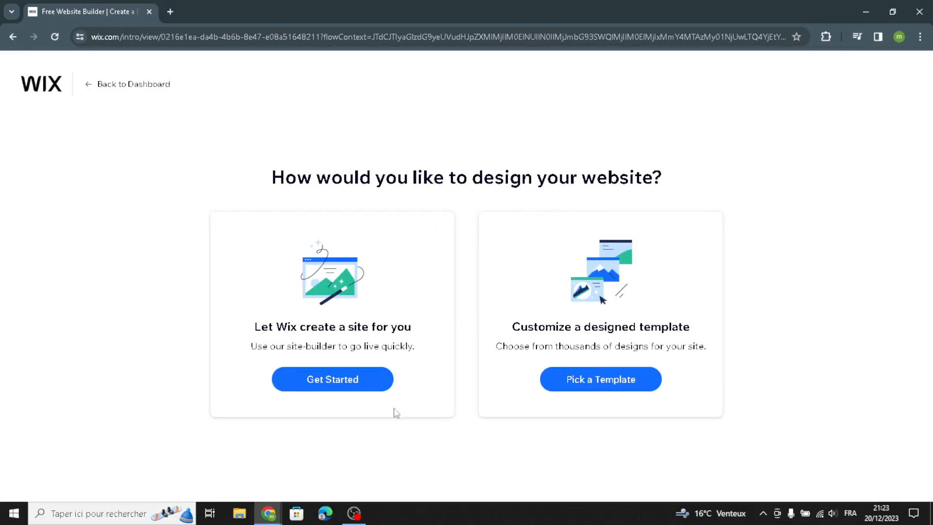
pyautogui.click(303, 384)
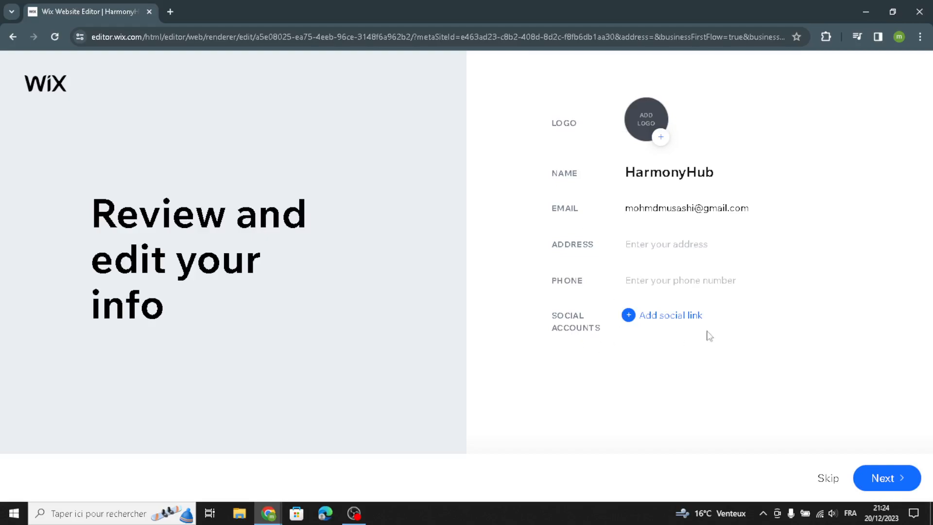
pyautogui.click(881, 477)
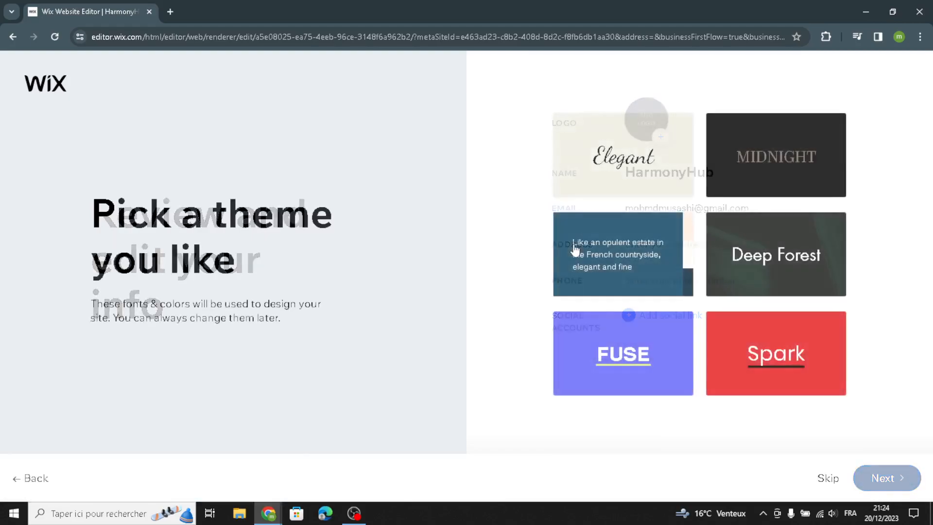
pyautogui.click(771, 193)
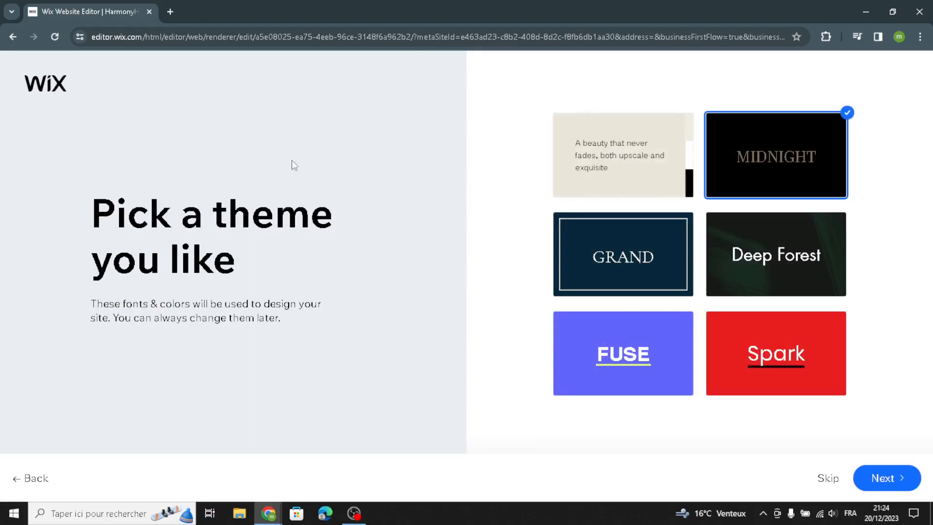
pyautogui.click(872, 483)
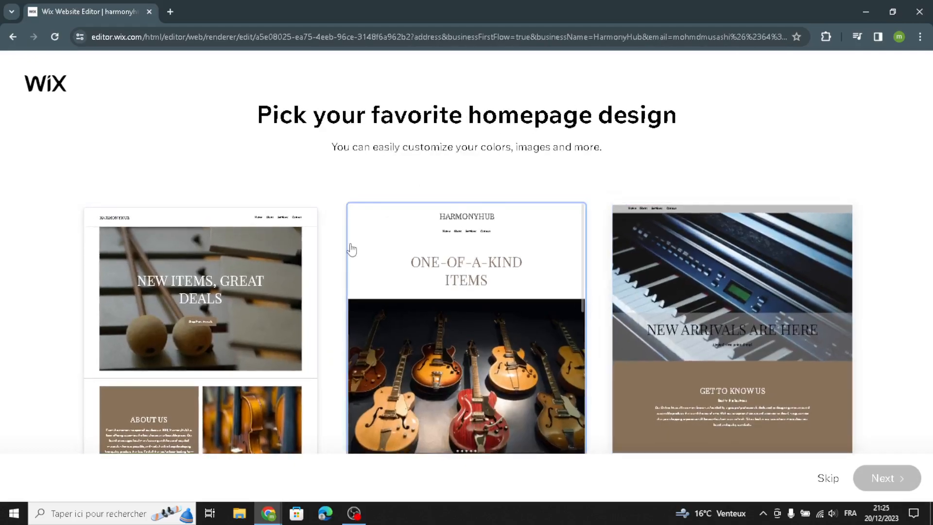
# Compare the suggested homepage designs and choose the "One-of-a-Kind Items" design with the guitars
pyautogui.scroll(-3, 387, 315)
pyautogui.scroll(-4, 388, 319)
pyautogui.scroll(7, 387, 321)
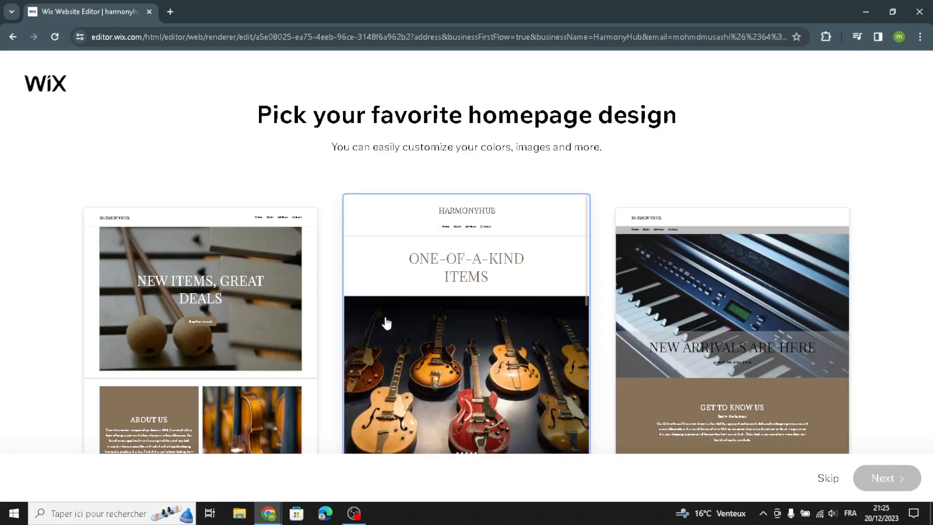
pyautogui.scroll(-4, 230, 361)
pyautogui.scroll(4, 228, 360)
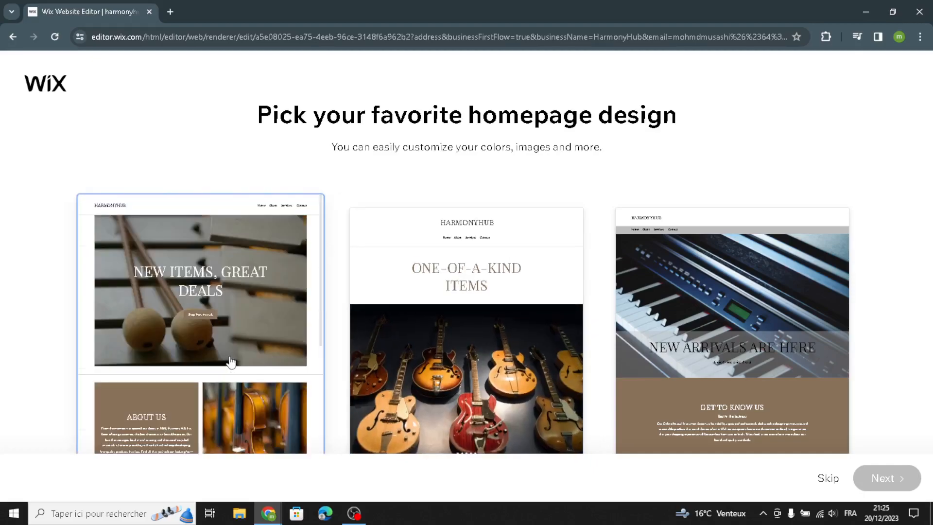
pyautogui.scroll(-3, 545, 382)
pyautogui.scroll(3, 547, 385)
pyautogui.click(547, 384)
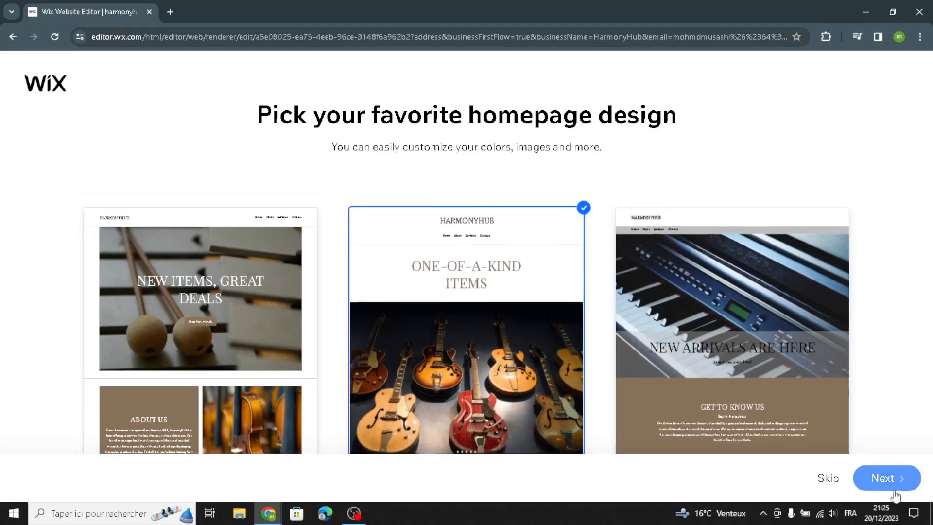
pyautogui.click(885, 479)
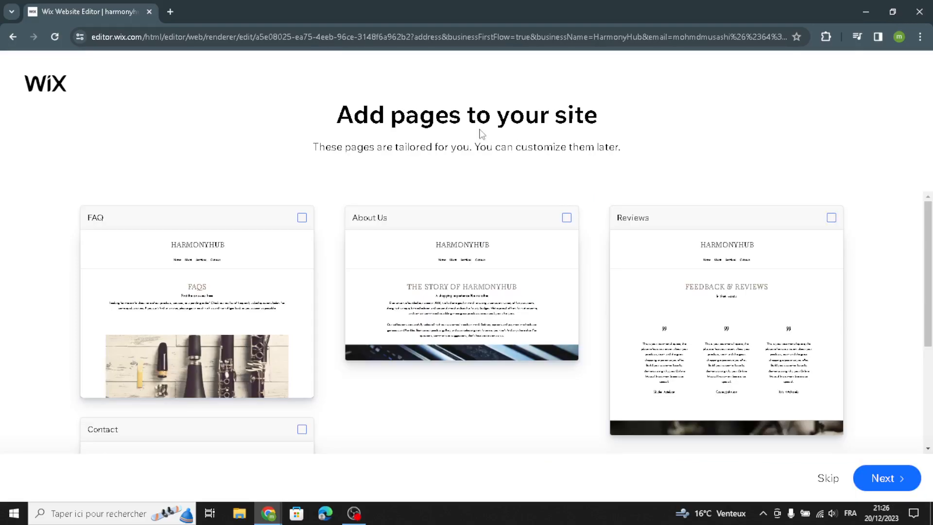
# Add the Contact page to the site and open the finished site in the editor
pyautogui.scroll(-4, 417, 430)
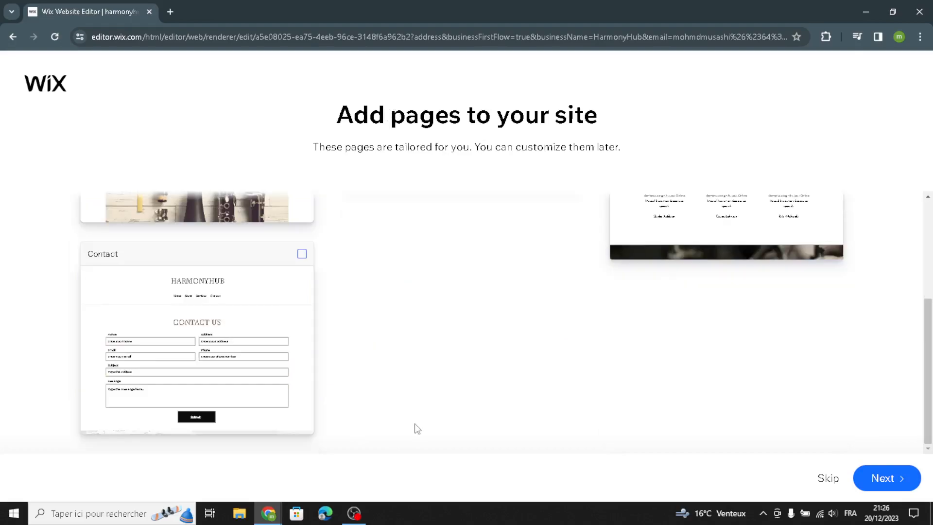
pyautogui.click(232, 316)
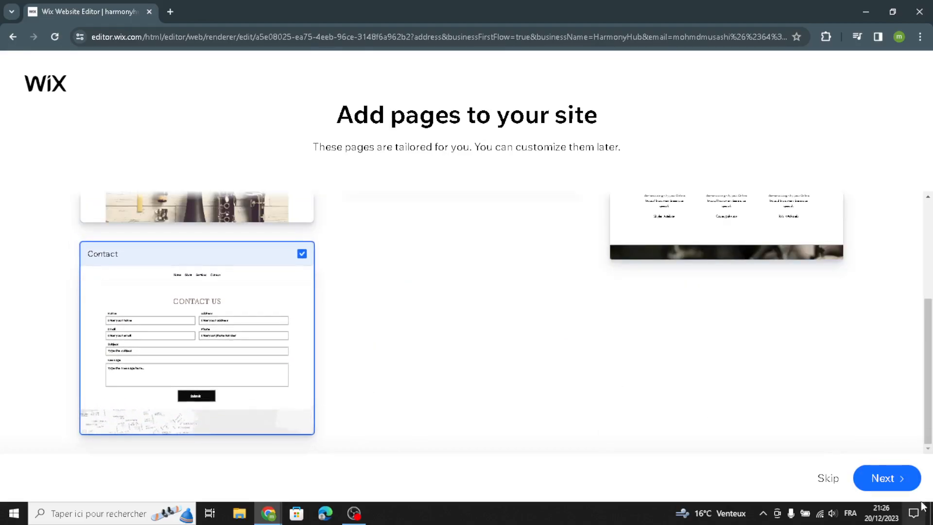
pyautogui.click(905, 487)
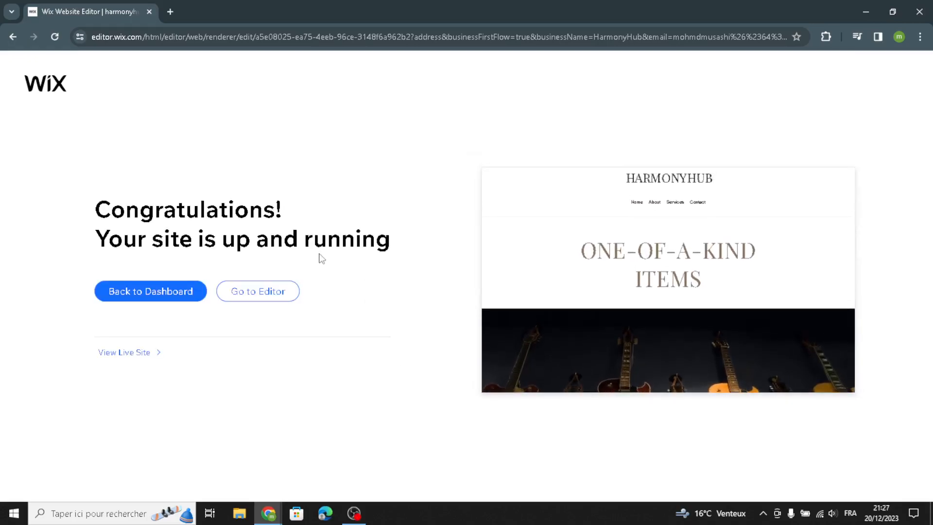
pyautogui.click(281, 294)
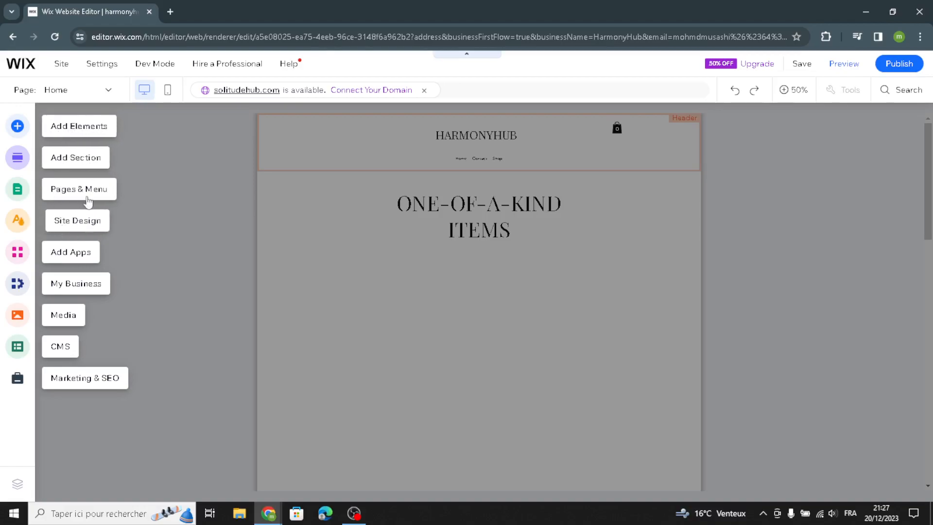
# Browse the text, image and button elements that can be added, including paragraphs, text masks, text & icon buttons and icon buttons
pyautogui.click(90, 126)
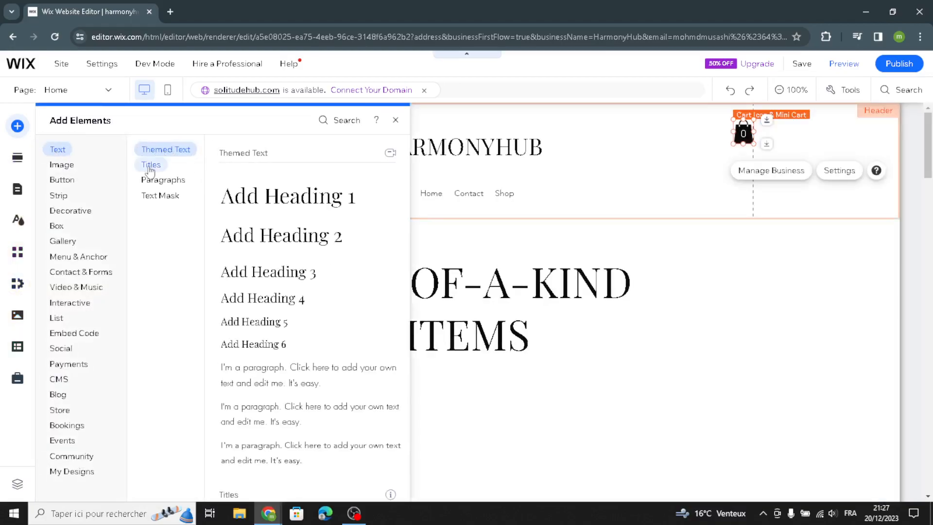
pyautogui.click(154, 181)
pyautogui.click(162, 199)
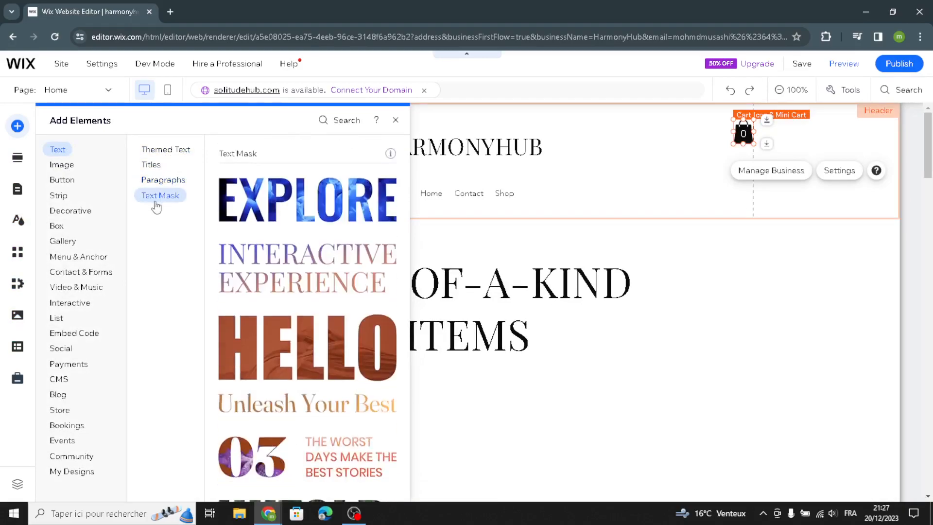
pyautogui.click(62, 166)
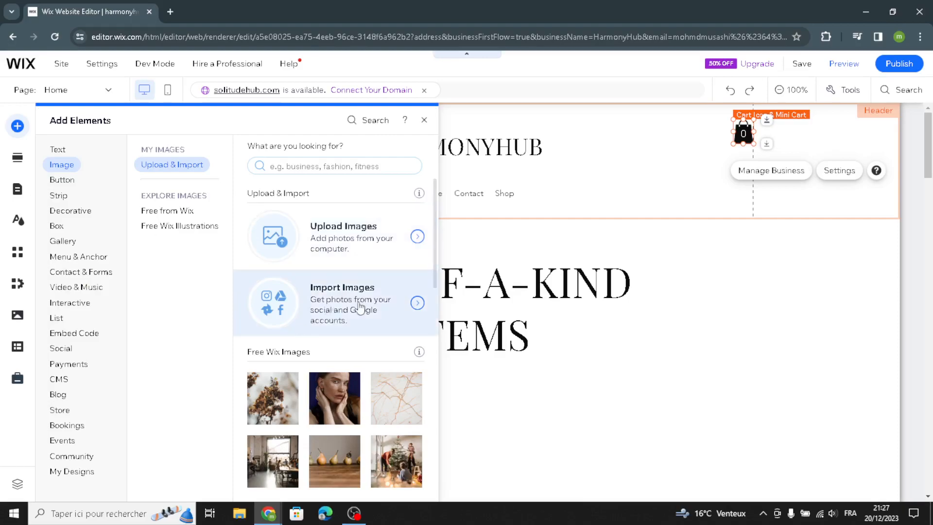
pyautogui.click(73, 184)
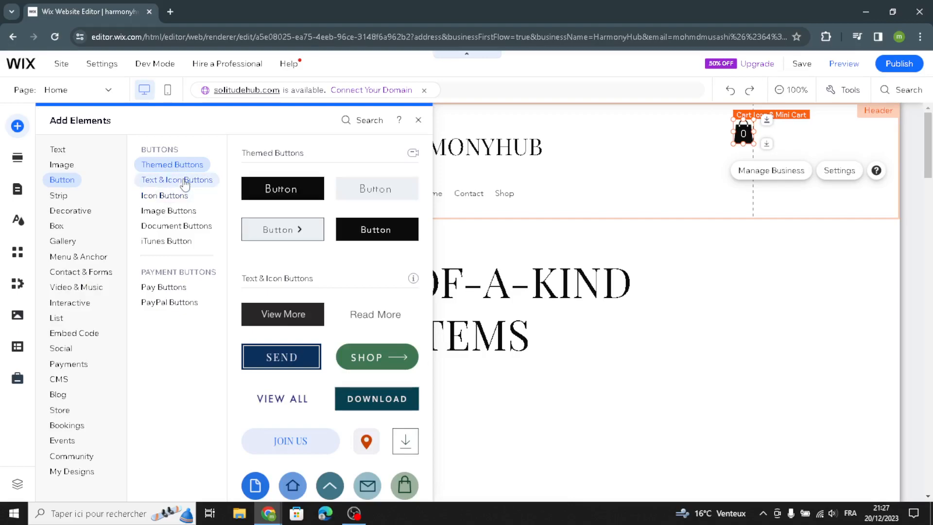
pyautogui.click(184, 180)
pyautogui.click(169, 196)
# Browse the decorative elements on offer, covering themed lines, arrows, horizontal lines and vertical lines
pyautogui.click(73, 212)
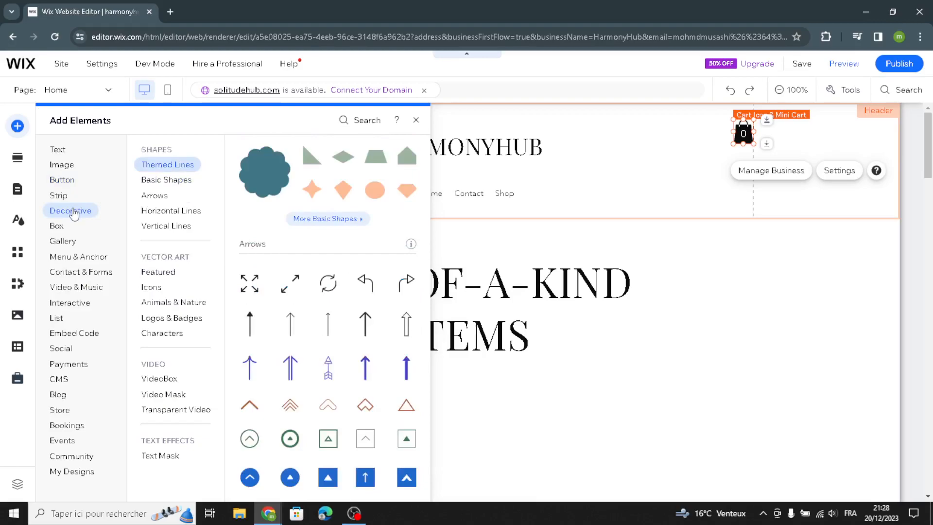
pyautogui.click(163, 168)
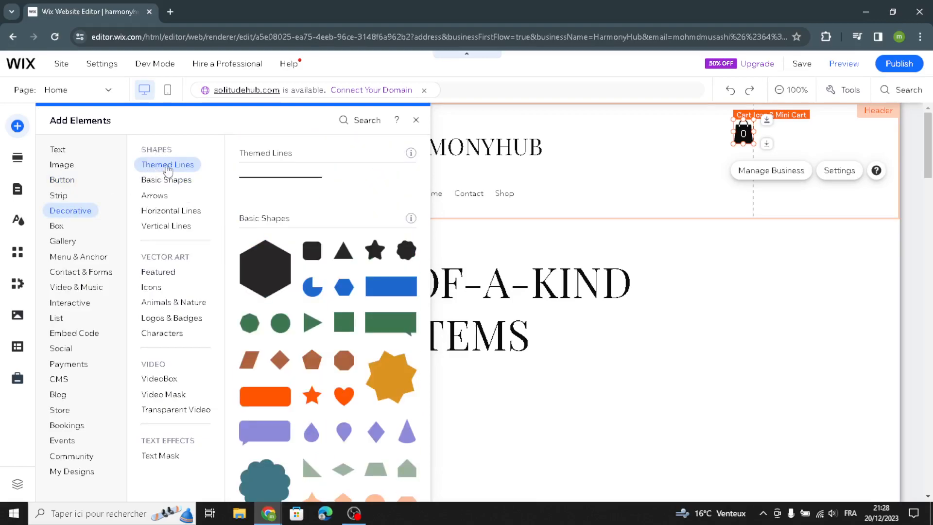
pyautogui.click(164, 194)
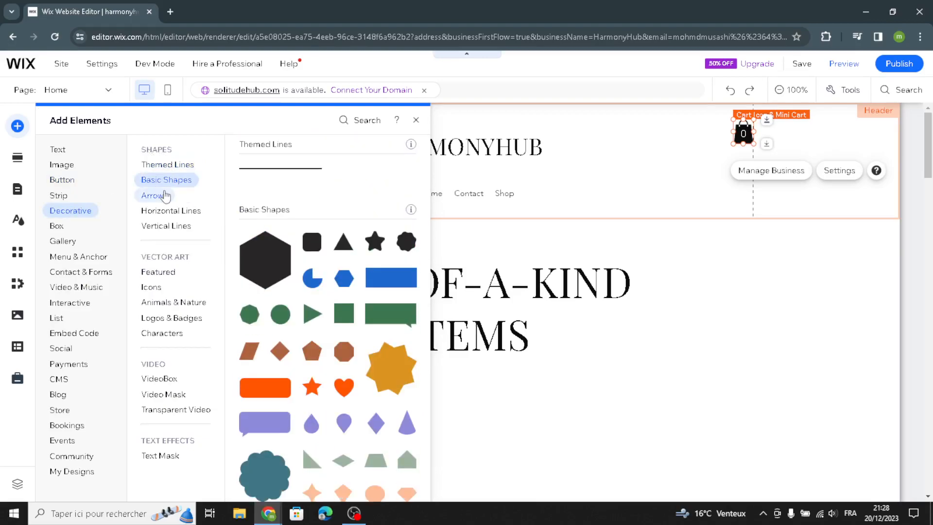
pyautogui.click(164, 210)
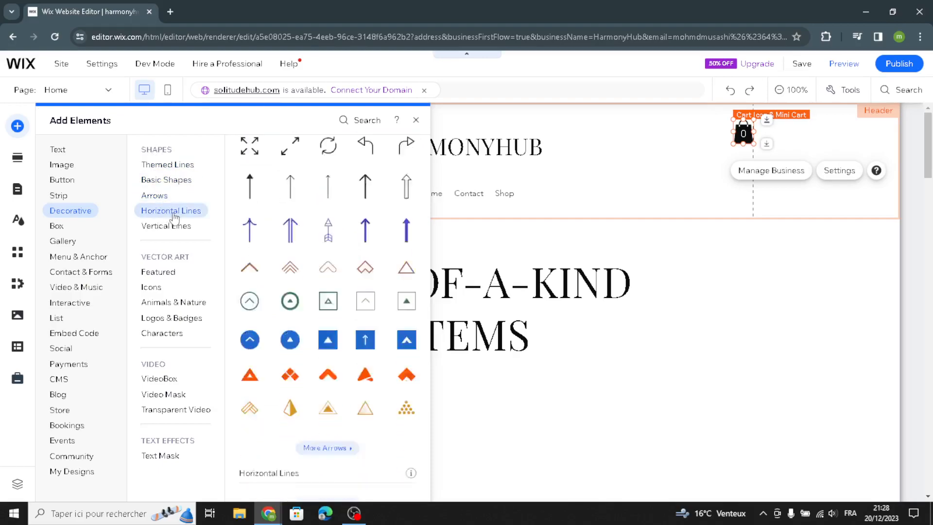
pyautogui.click(166, 226)
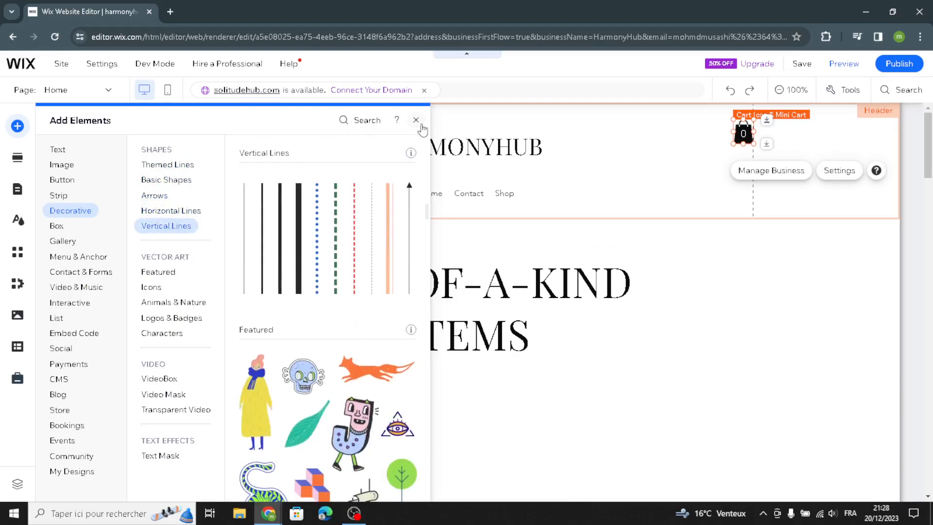
# Look over the section templates that can be added and the Site Design options, leaving the site as it is
pyautogui.click(21, 160)
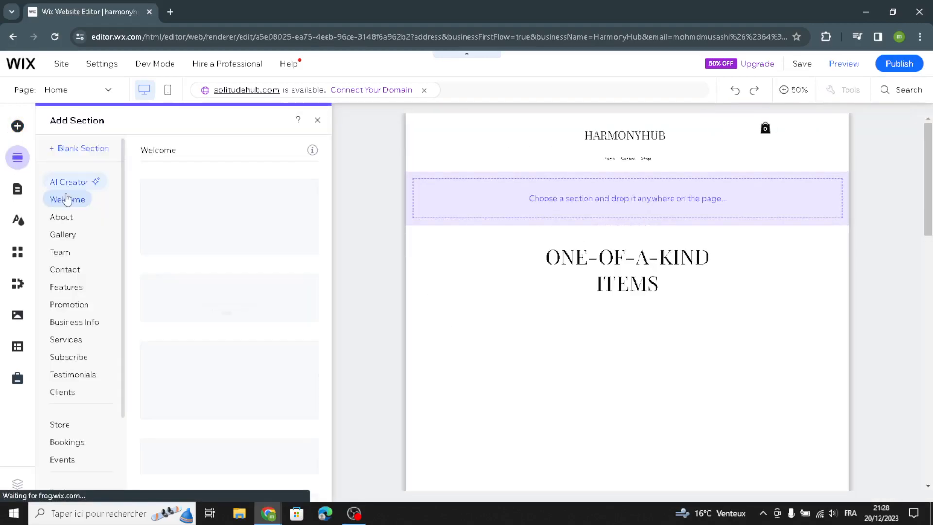
pyautogui.scroll(-2, 60, 241)
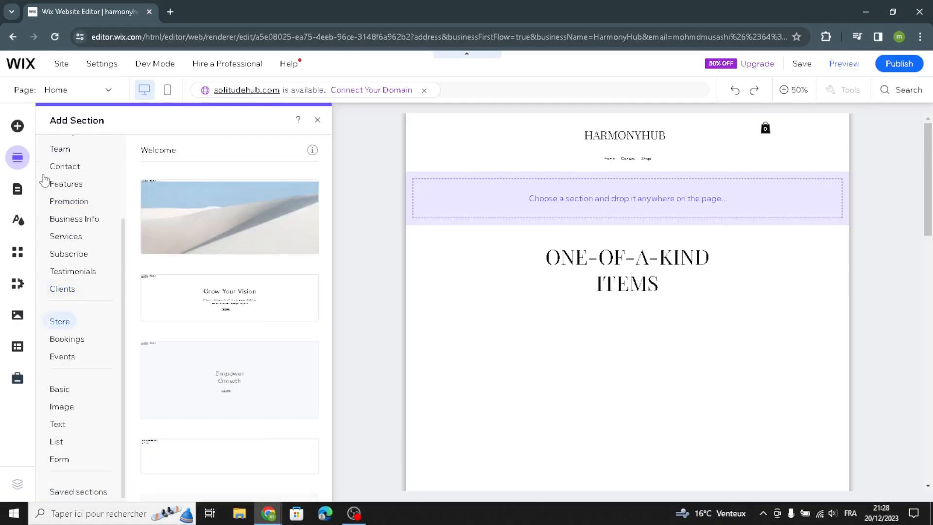
pyautogui.click(19, 221)
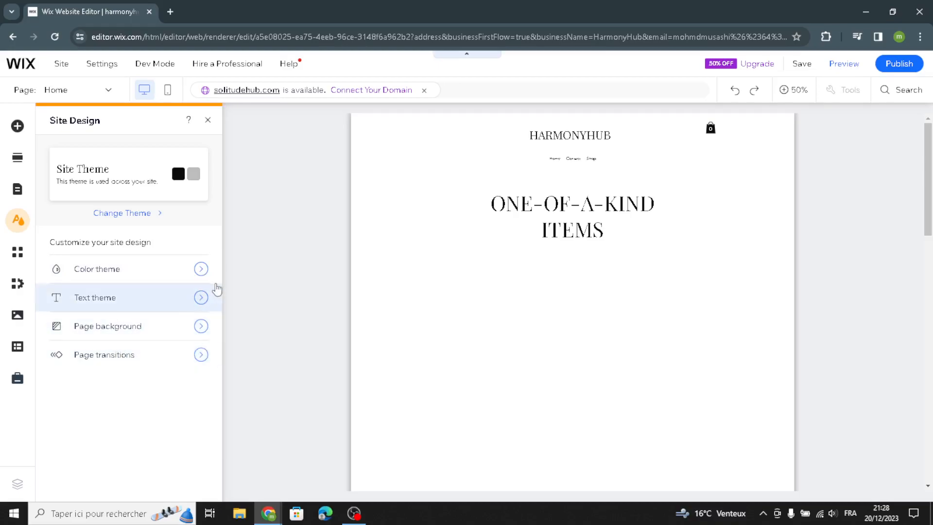
pyautogui.click(208, 121)
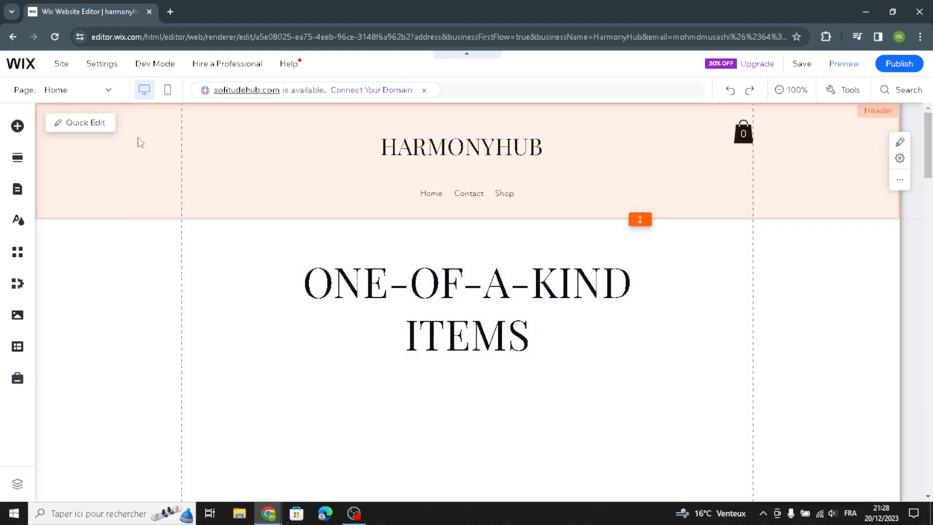
# Inspect the Quick Edit options of the header and the "ONE-OF-A-KIND ITEMS" section on the home page
pyautogui.click(89, 124)
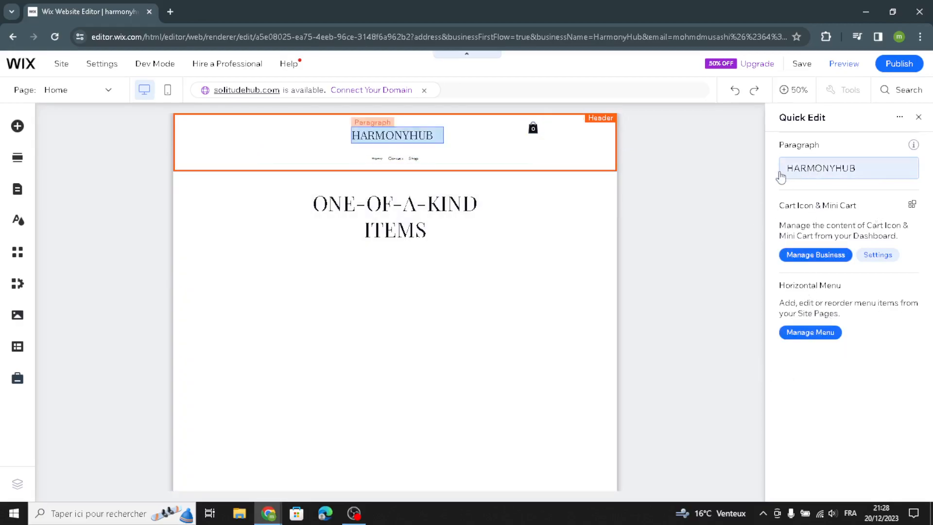
pyautogui.click(450, 263)
pyautogui.scroll(-5, 454, 299)
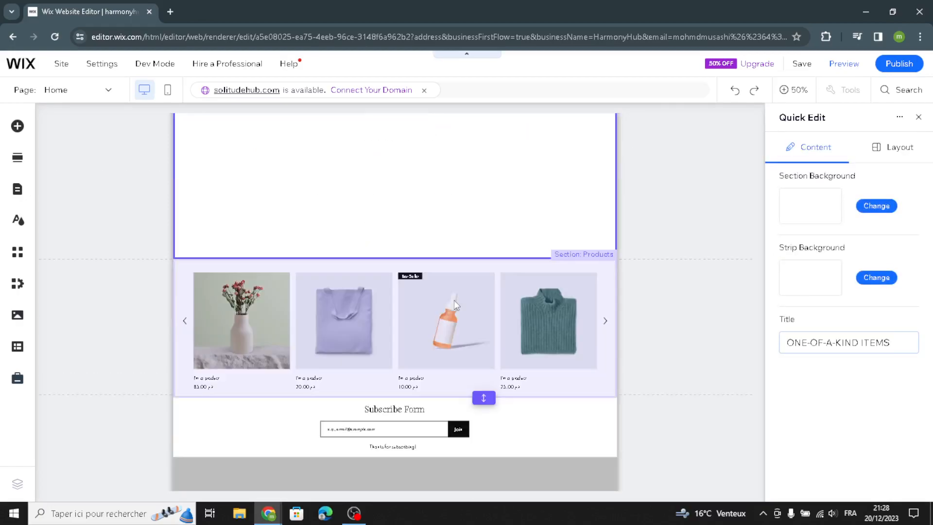
pyautogui.scroll(4, 453, 299)
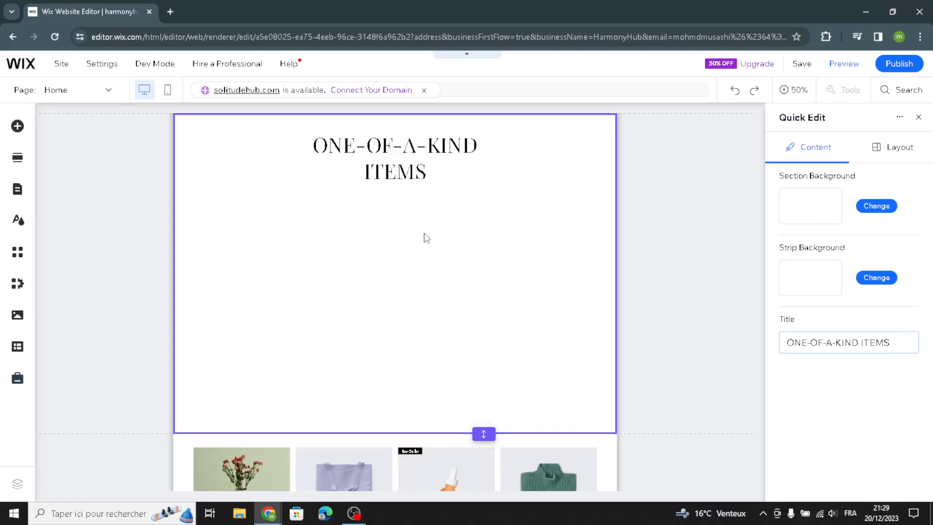
pyautogui.scroll(-5, 535, 323)
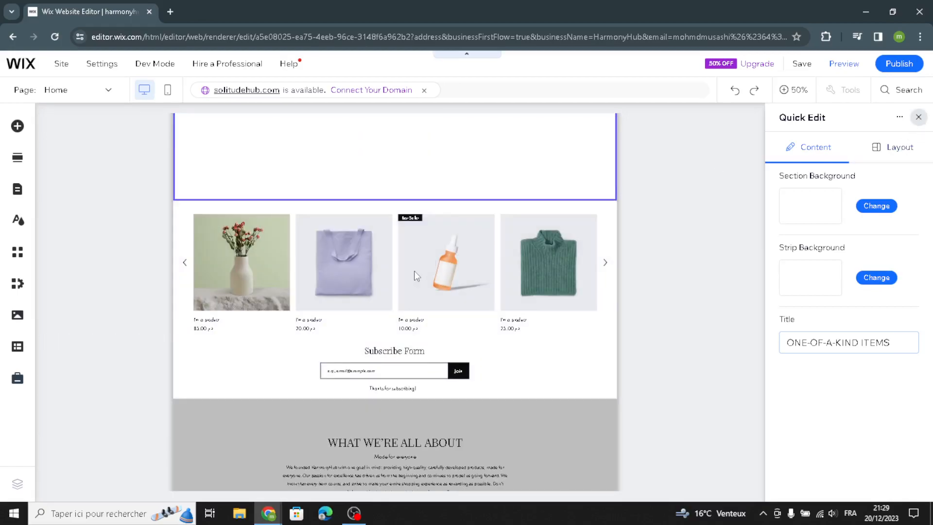
# Open product management from the home page's Products section and start a new physical product
pyautogui.click(414, 270)
pyautogui.scroll(-5, 383, 324)
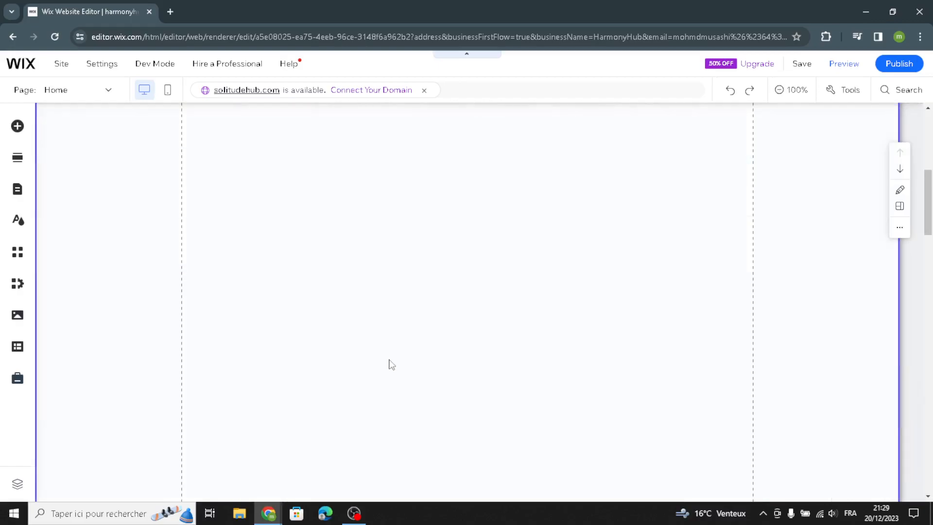
pyautogui.scroll(-2, 387, 370)
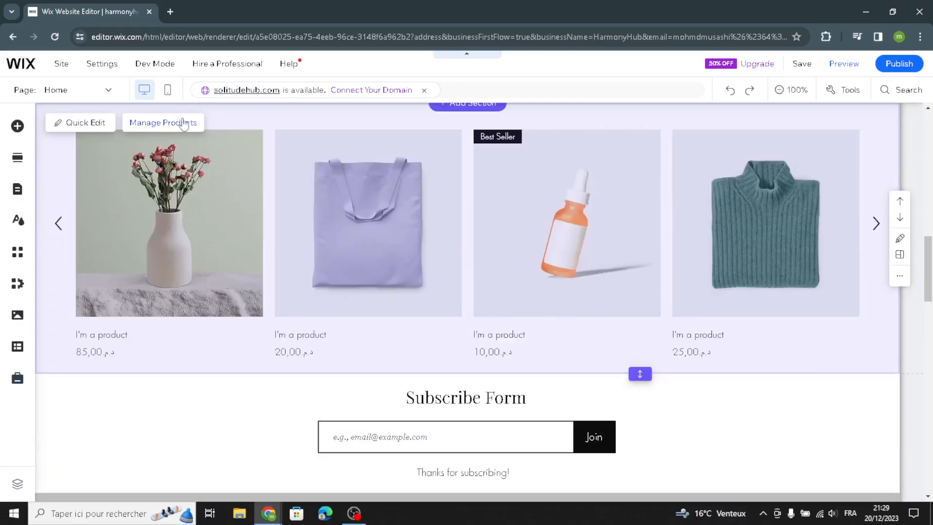
pyautogui.click(183, 123)
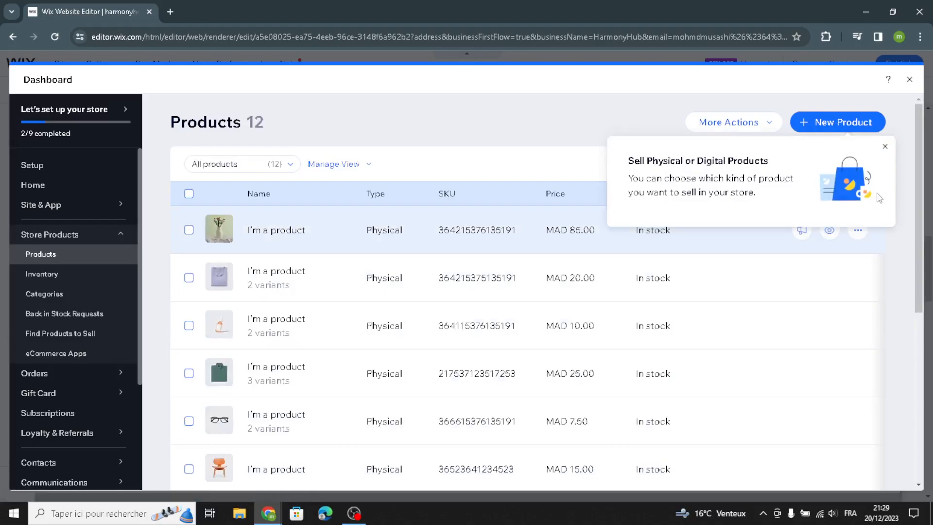
pyautogui.click(885, 147)
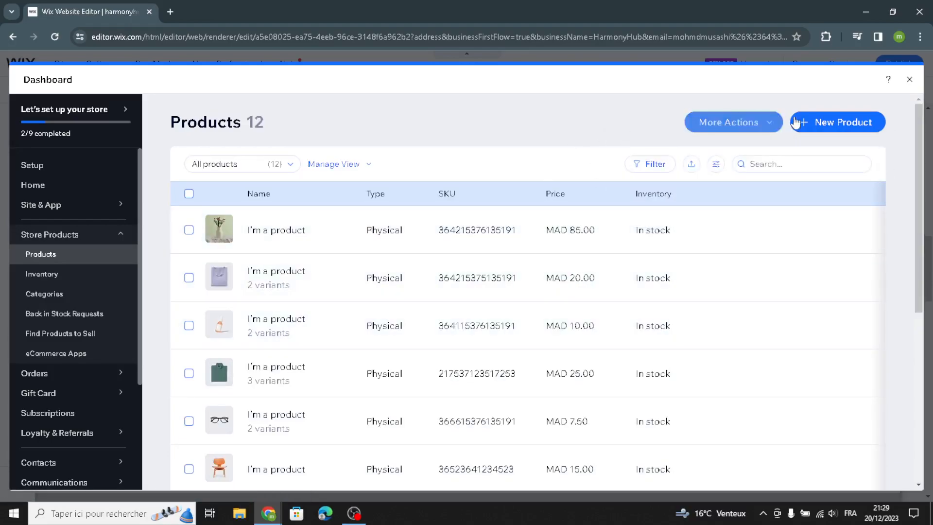
pyautogui.click(814, 128)
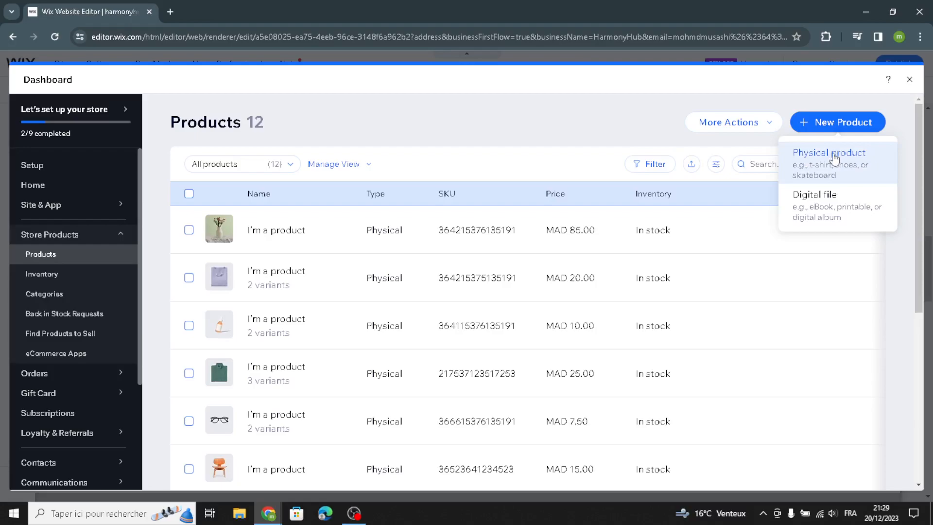
pyautogui.click(834, 159)
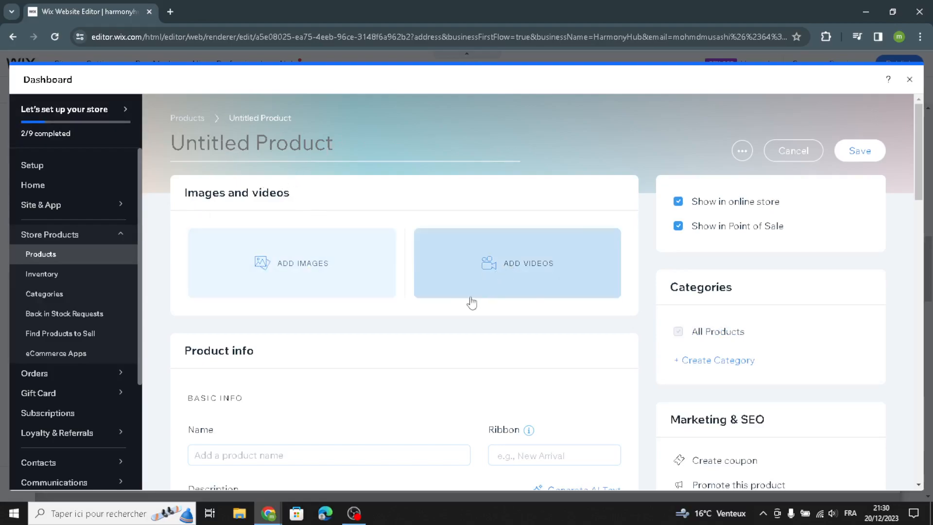
# Review the new product form from product info and pricing to inventory, pre-order and subscriptions, and close the dashboard without saving
pyautogui.scroll(-3, 224, 333)
pyautogui.scroll(-2, 287, 189)
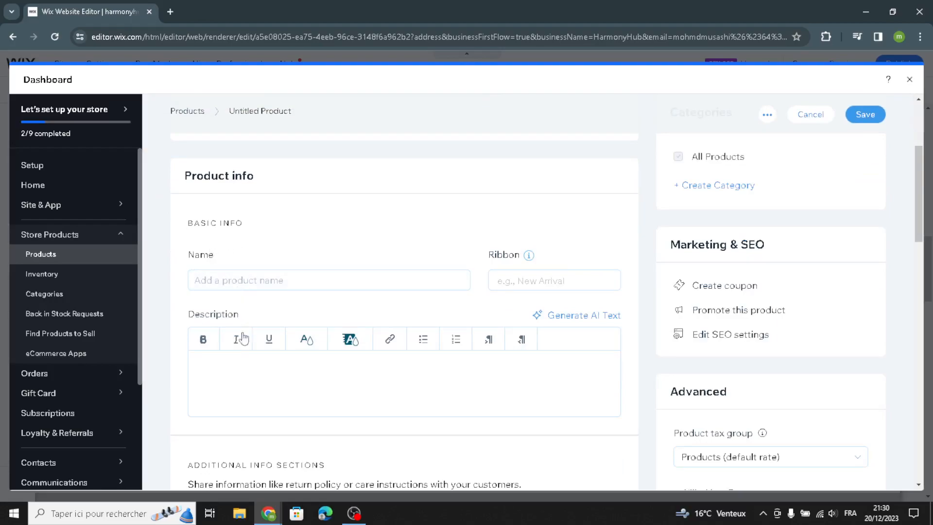
pyautogui.scroll(-4, 263, 408)
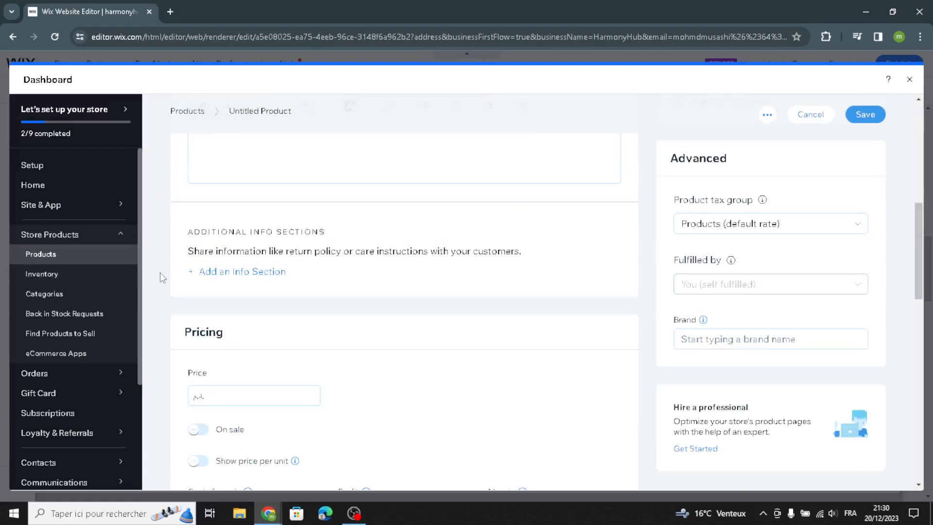
pyautogui.scroll(-2, 262, 268)
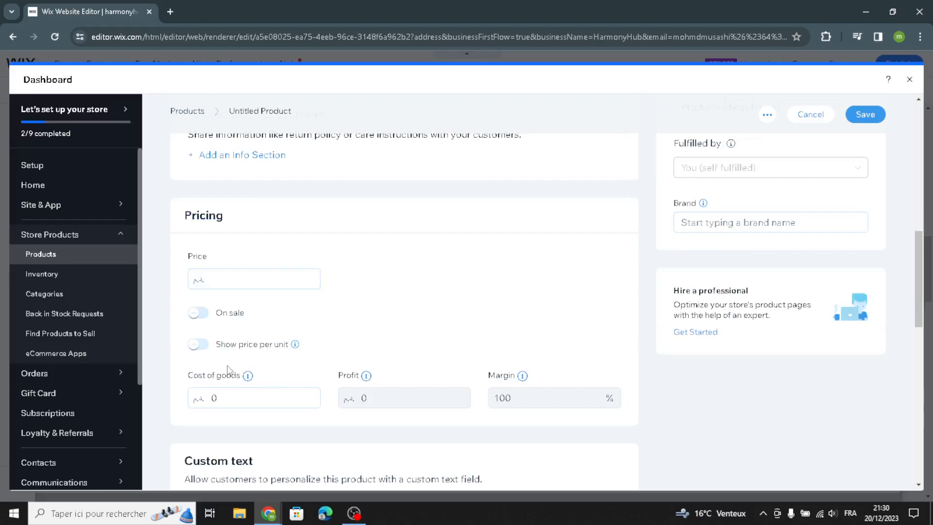
pyautogui.scroll(-3, 272, 375)
pyautogui.scroll(-5, 272, 375)
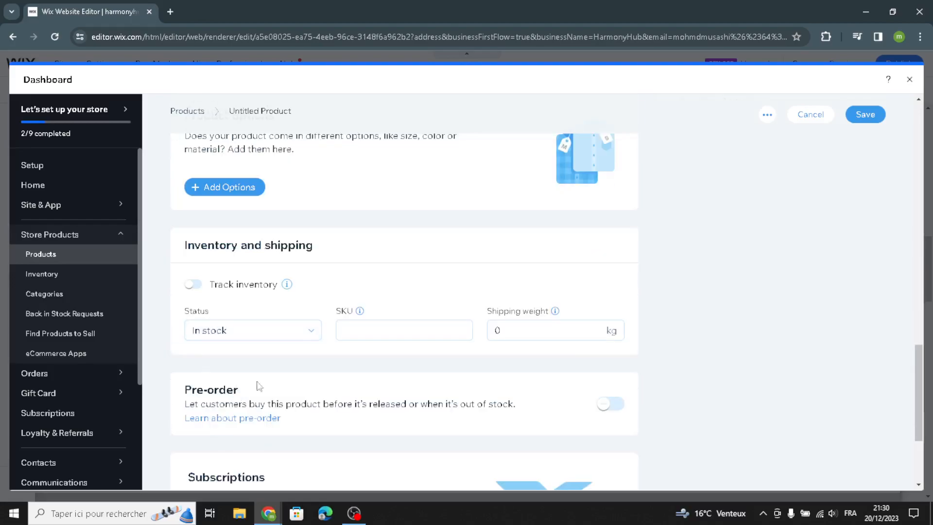
pyautogui.scroll(-3, 274, 400)
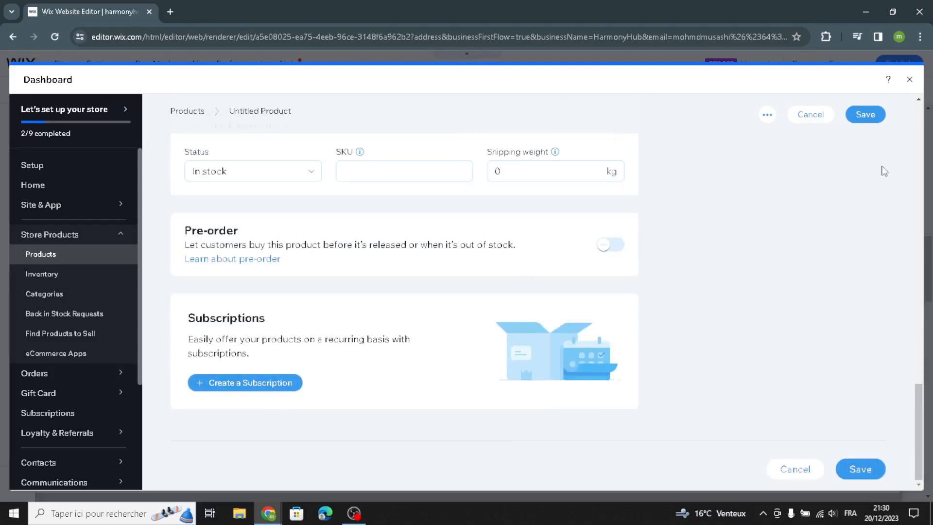
pyautogui.scroll(4, 328, 233)
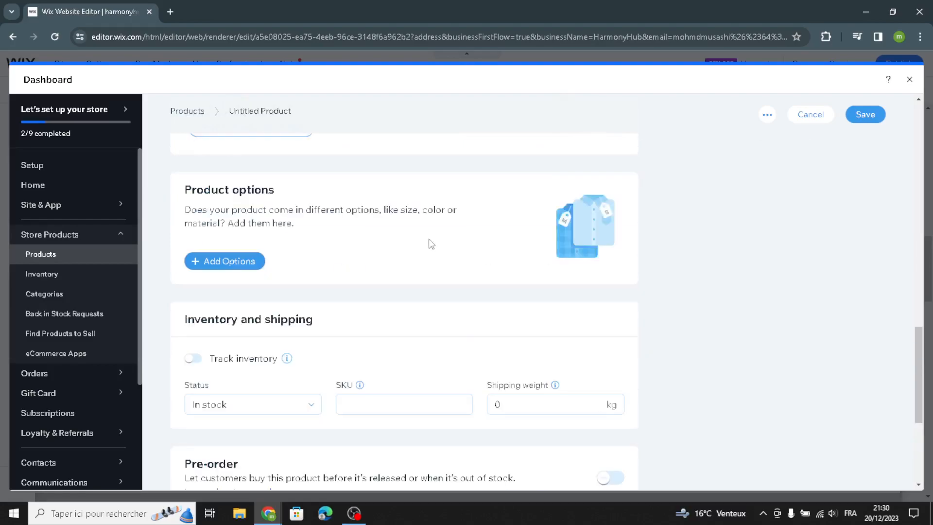
pyautogui.click(909, 79)
# Select the Subscribe section below the products and examine its form content and settings in Quick Edit
pyautogui.scroll(-3, 486, 374)
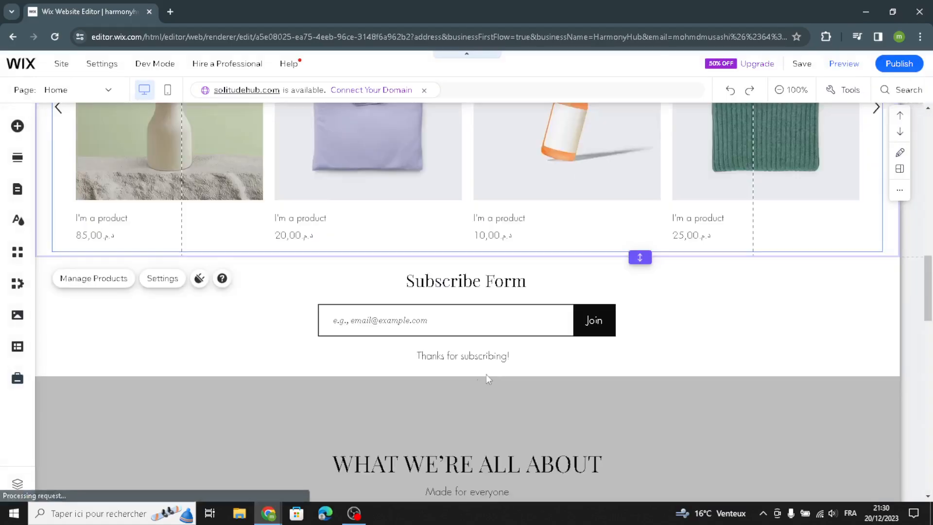
pyautogui.scroll(-1, 883, 334)
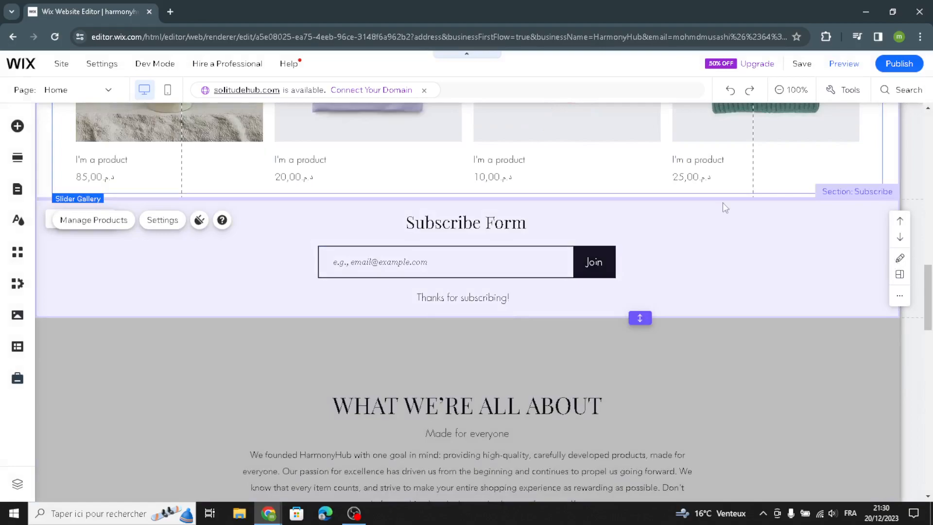
pyautogui.click(110, 257)
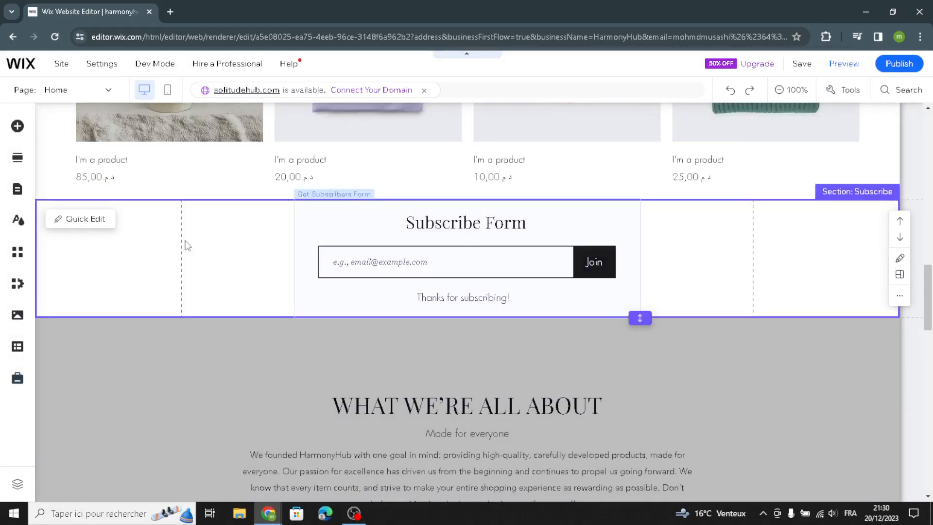
pyautogui.click(81, 219)
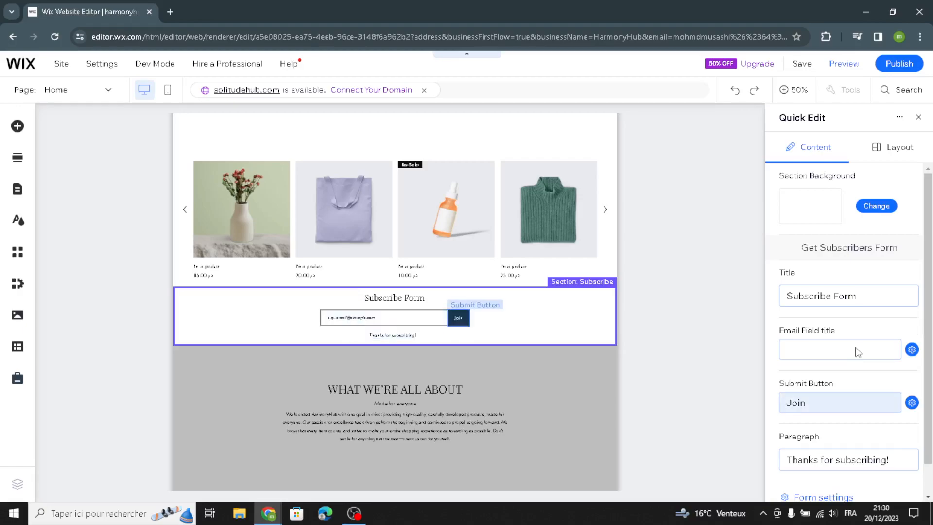
pyautogui.scroll(-1, 847, 481)
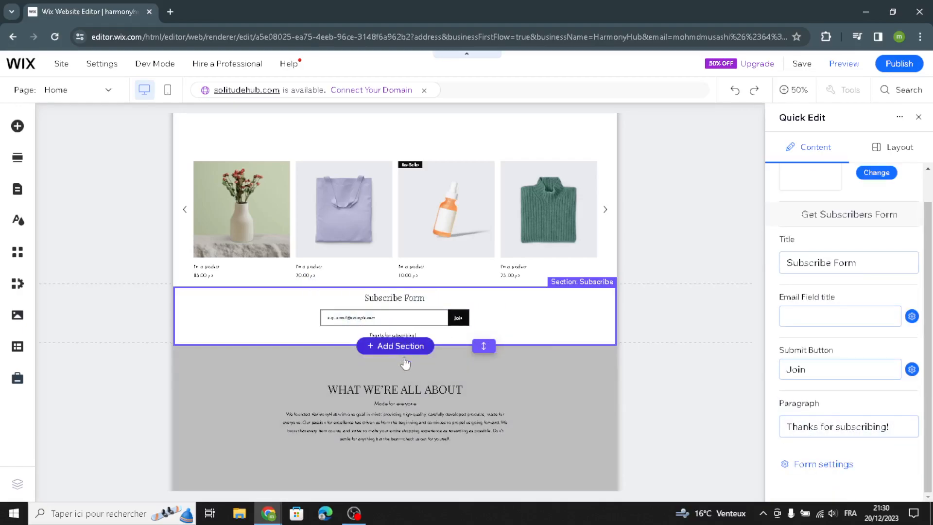
# Switch Quick Edit to the "WHAT WE'RE ALL ABOUT" section and look over its editable content
pyautogui.click(574, 406)
pyautogui.scroll(-3, 572, 417)
pyautogui.scroll(-3, 515, 281)
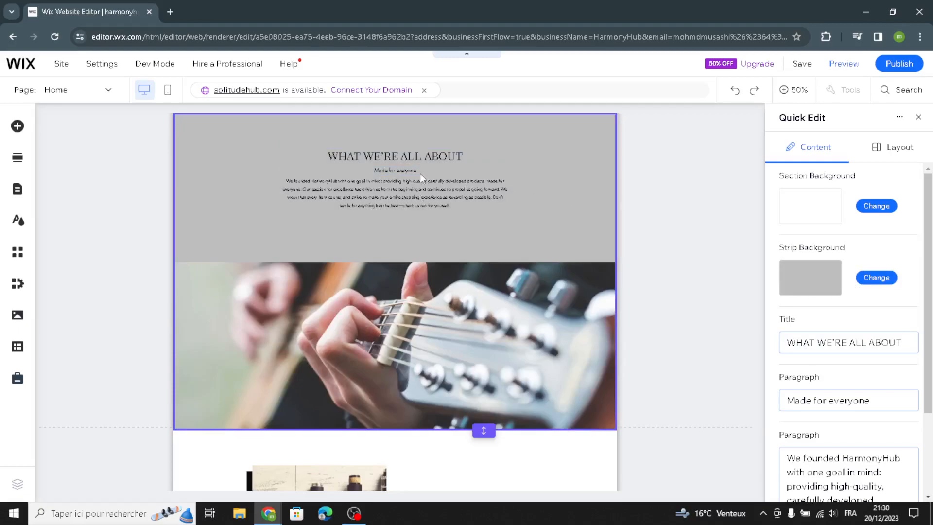
# Generate AI text for the paragraph under "WHAT WE'RE ALL ABOUT" using the suggested About section prompt for HarmonyHub
pyautogui.click(576, 175)
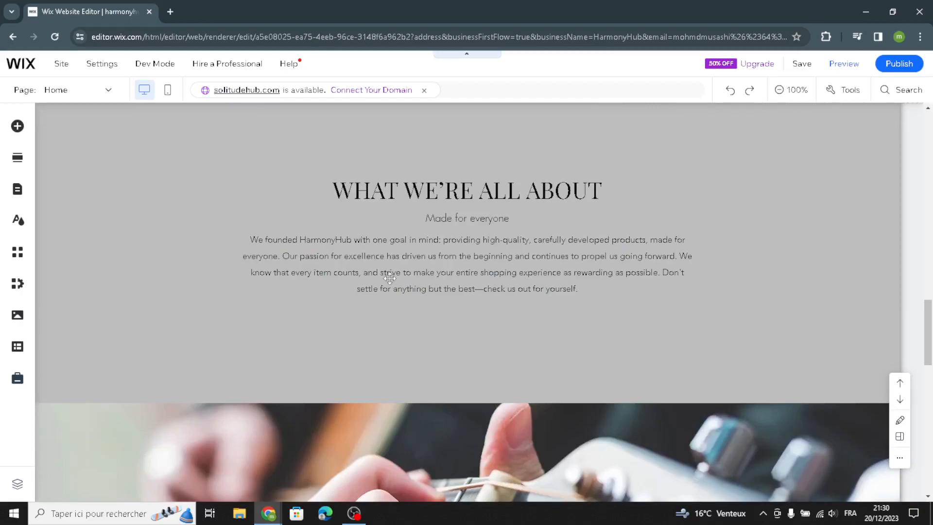
pyautogui.click(389, 277)
pyautogui.click(339, 206)
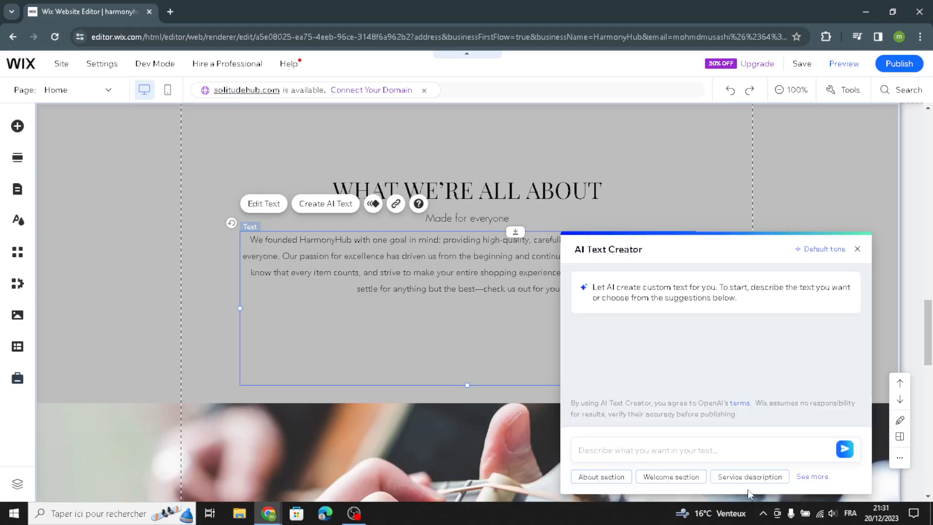
pyautogui.click(615, 480)
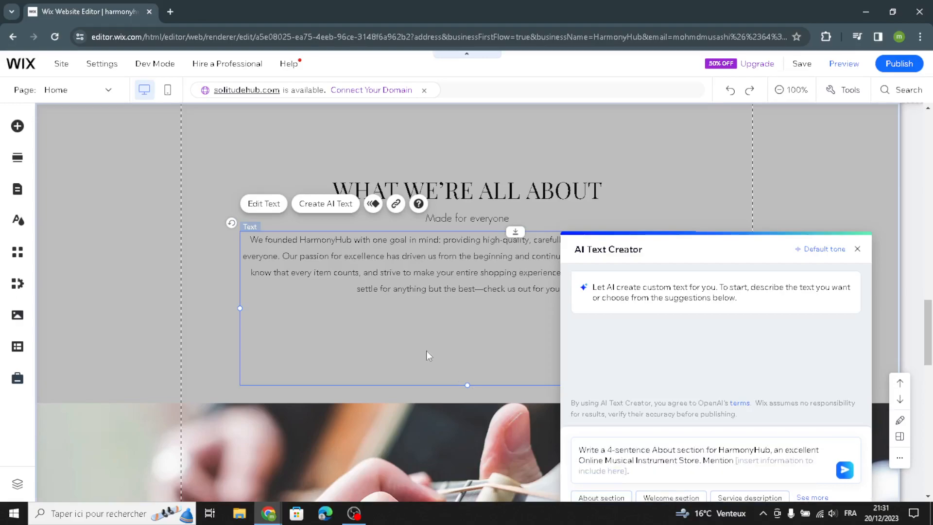
pyautogui.click(844, 468)
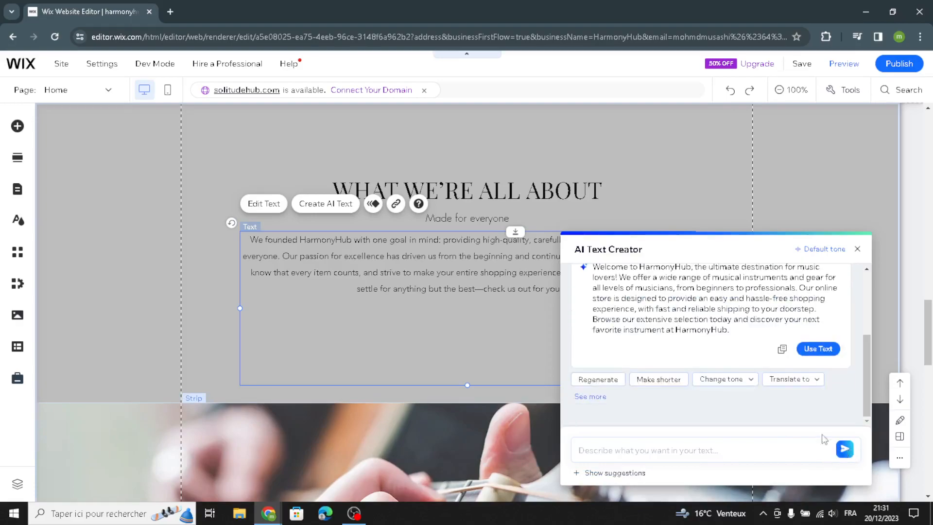
# Review the generated About text, use it as the section's paragraph, and close the AI Text Creator
pyautogui.scroll(1, 712, 345)
pyautogui.scroll(-1, 808, 415)
pyautogui.click(807, 345)
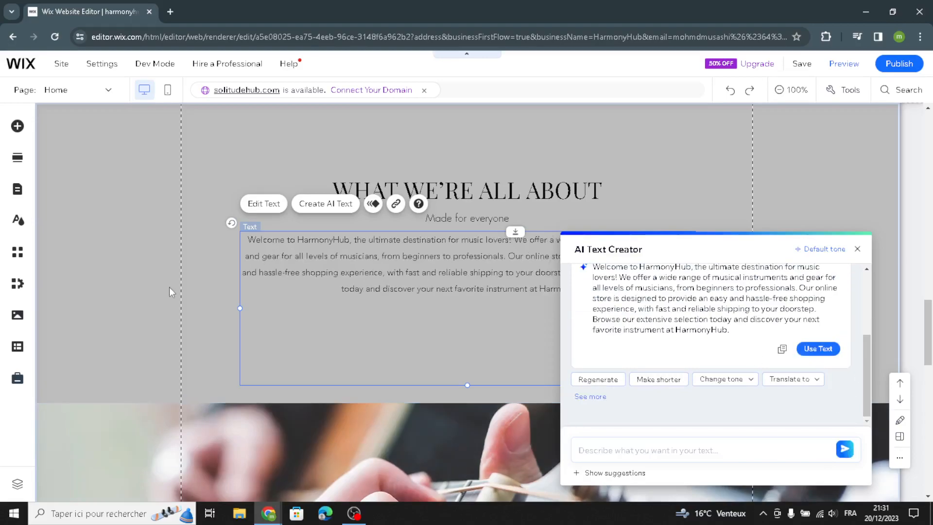
pyautogui.click(797, 191)
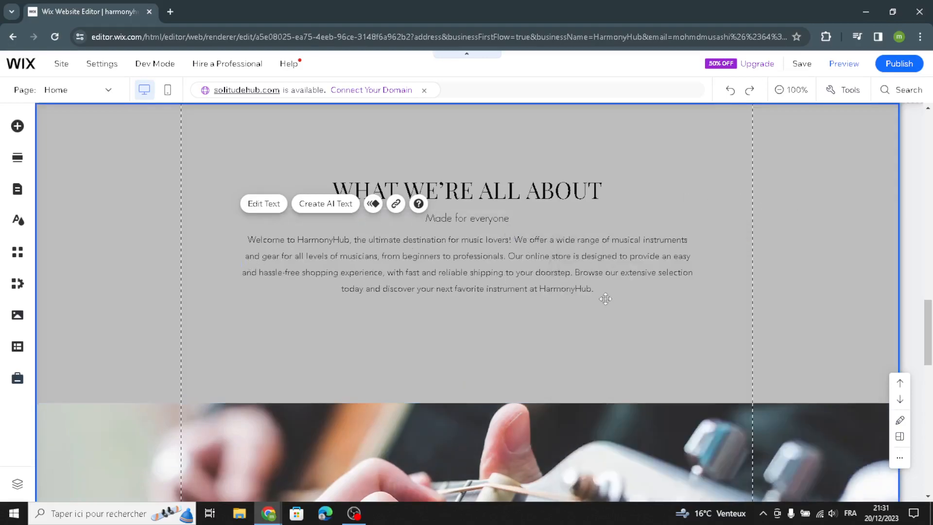
# Select the guitar photo strip below the About text and open the image chooser for its background
pyautogui.scroll(-2, 474, 346)
pyautogui.scroll(-3, 474, 346)
pyautogui.scroll(4, 473, 279)
pyautogui.scroll(-4, 452, 328)
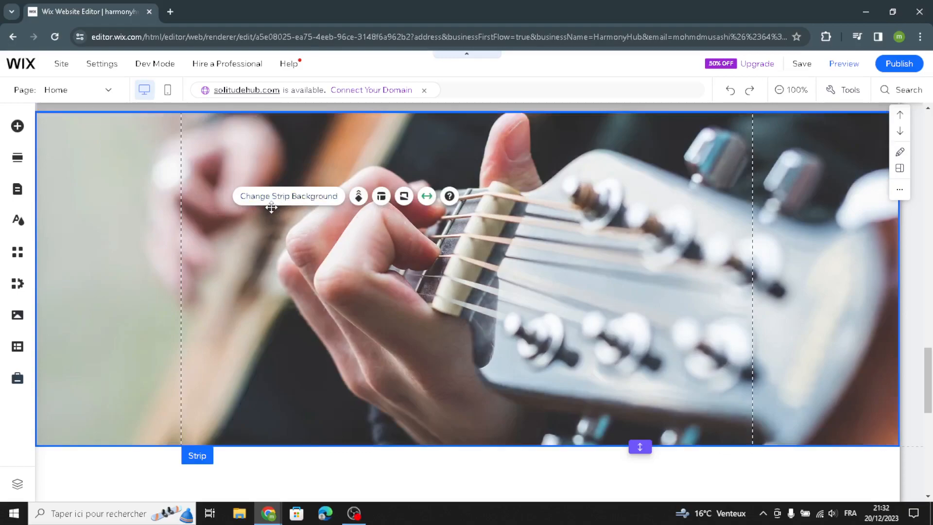
pyautogui.click(311, 199)
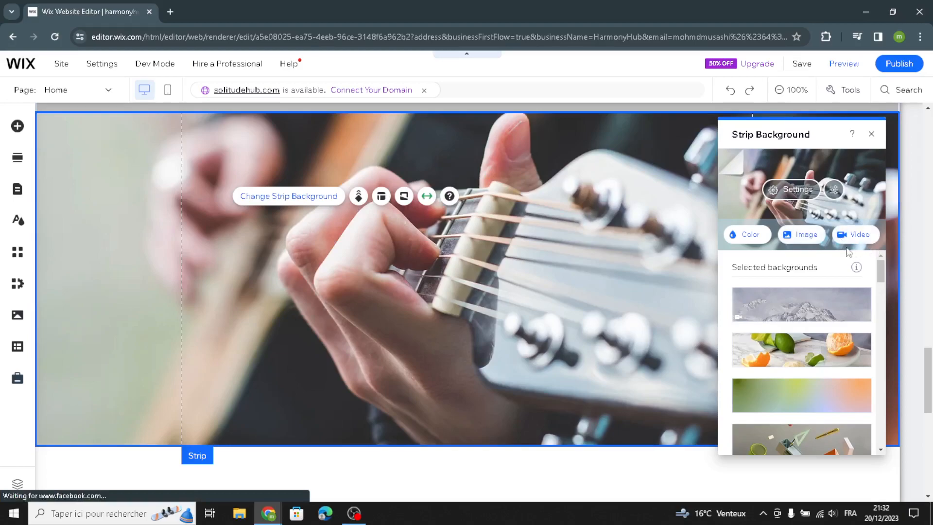
pyautogui.click(795, 241)
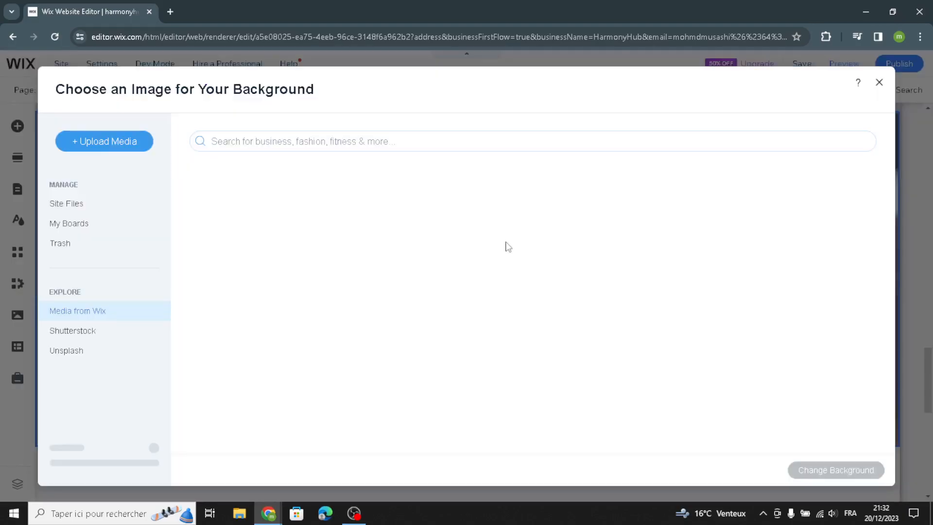
# Search the Wix background images for "musical instinstruments"
pyautogui.click(307, 141)
pyautogui.write('mus')
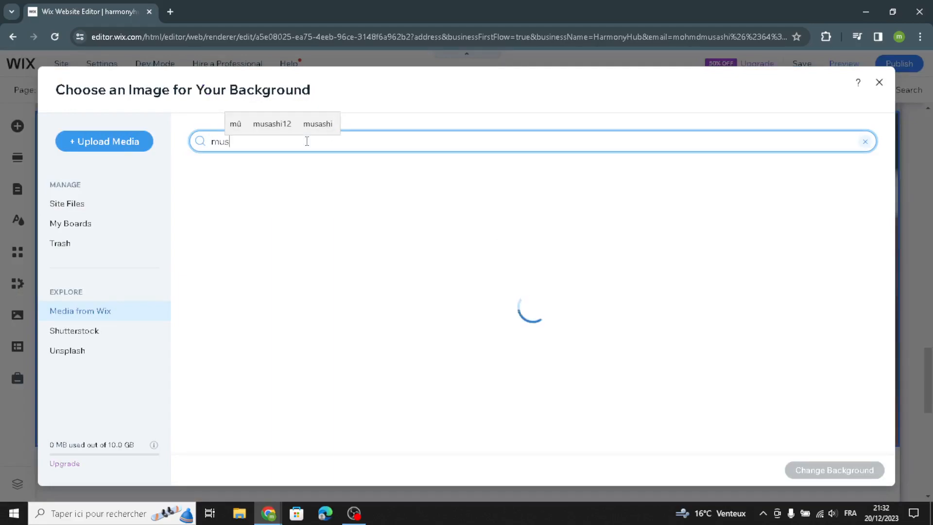
pyautogui.write('ica')
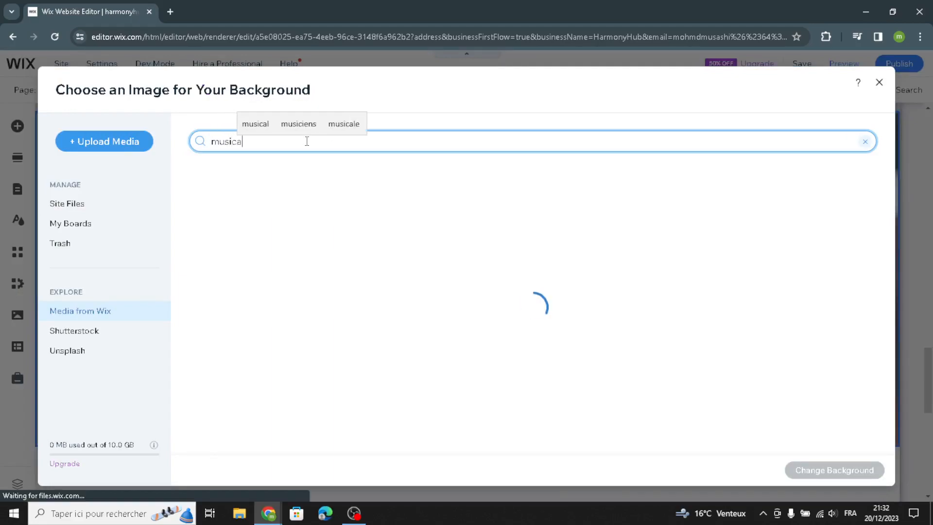
pyautogui.write('l ins')
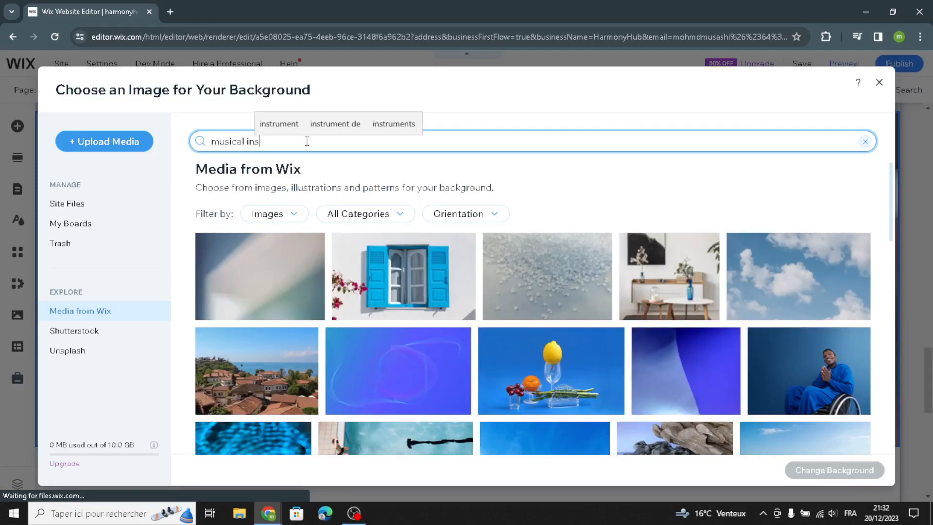
pyautogui.write('t')
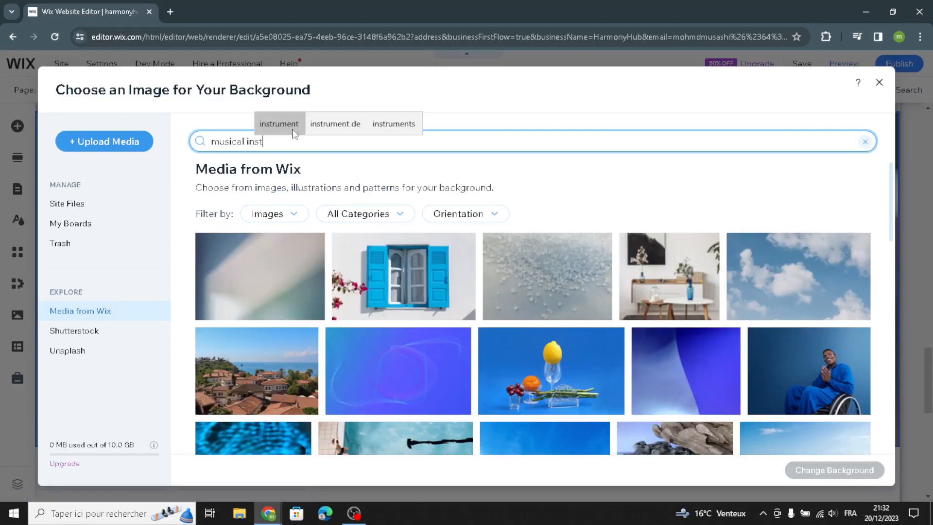
pyautogui.click(293, 129)
pyautogui.press('BackSpace')
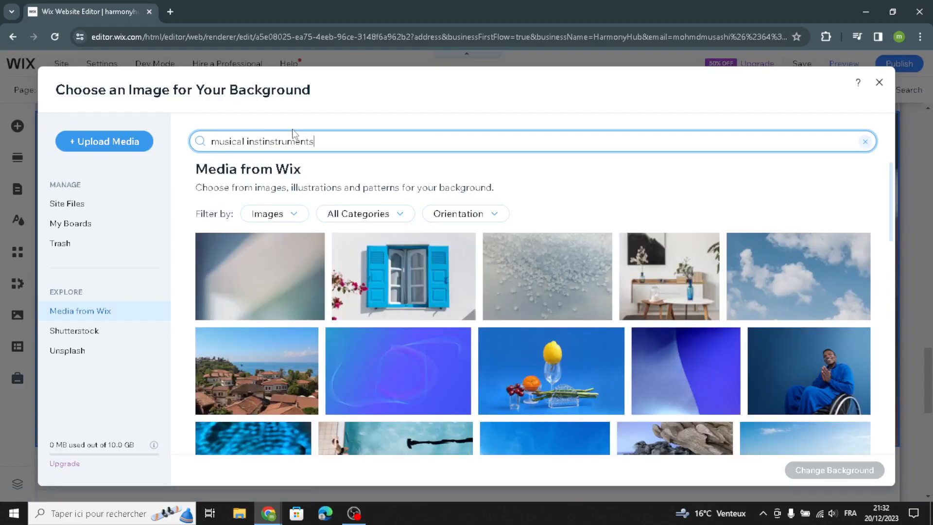
pyautogui.write('s')
pyautogui.press('Return')
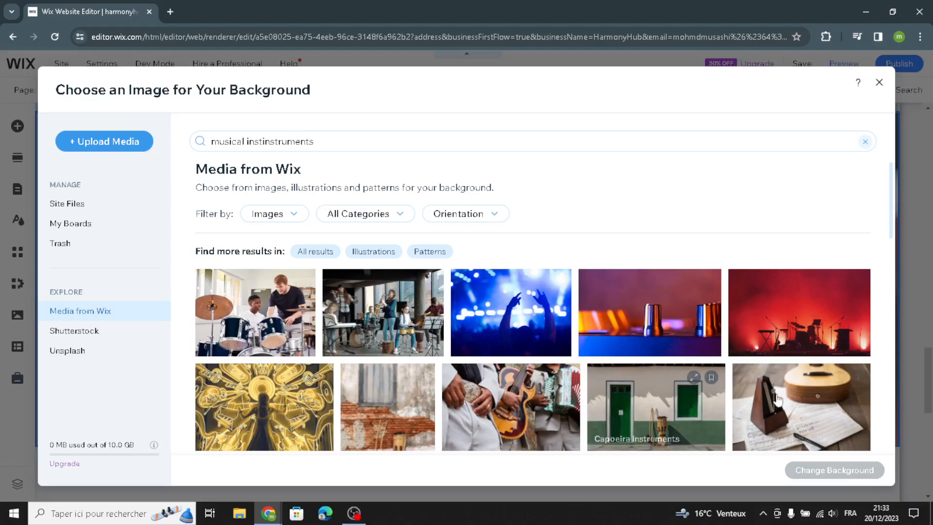
# Set the strip background to the photo of musicians playing guitar and accordion, and close the Strip Background settings
pyautogui.moveTo(518, 404)
pyautogui.click(484, 422)
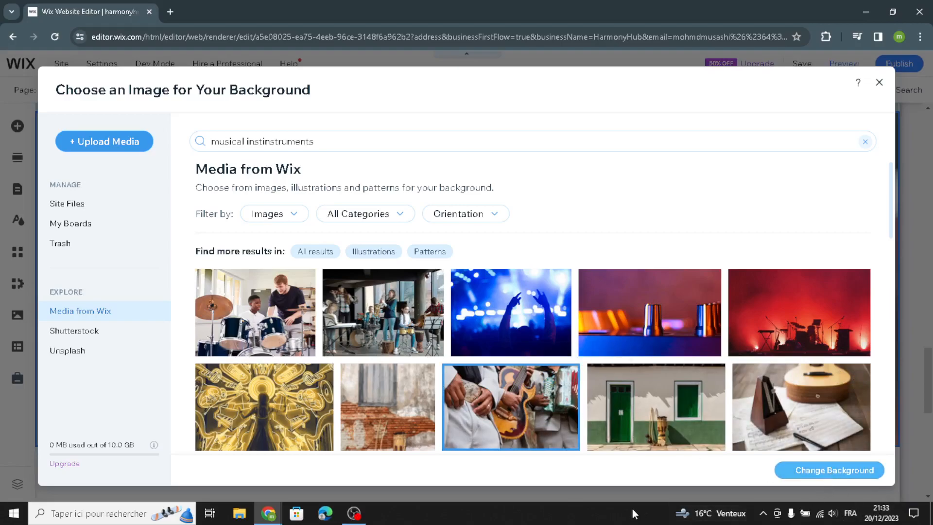
pyautogui.click(806, 470)
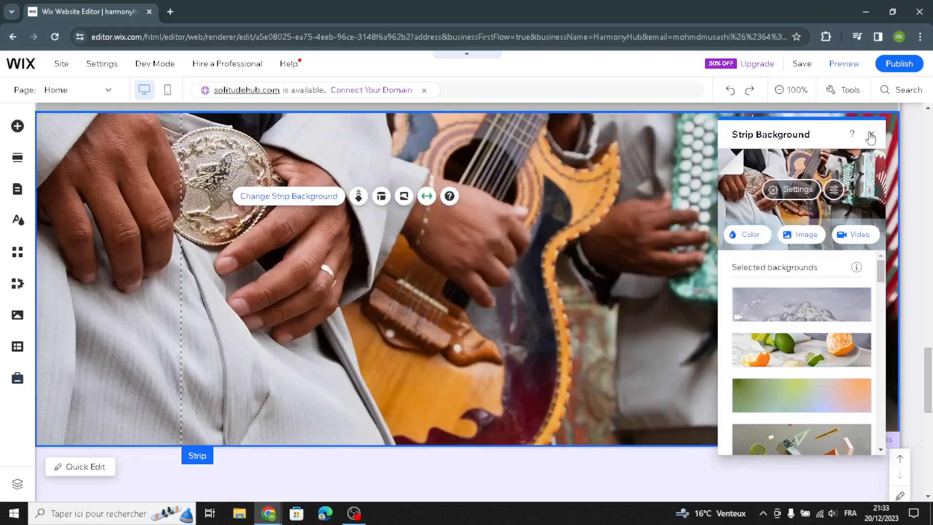
pyautogui.click(870, 136)
# Select the description text in the "ENVIRONMENTALLY FRIENDLY" section and look over the section and the footer below it
pyautogui.scroll(-3, 360, 354)
pyautogui.scroll(-5, 361, 354)
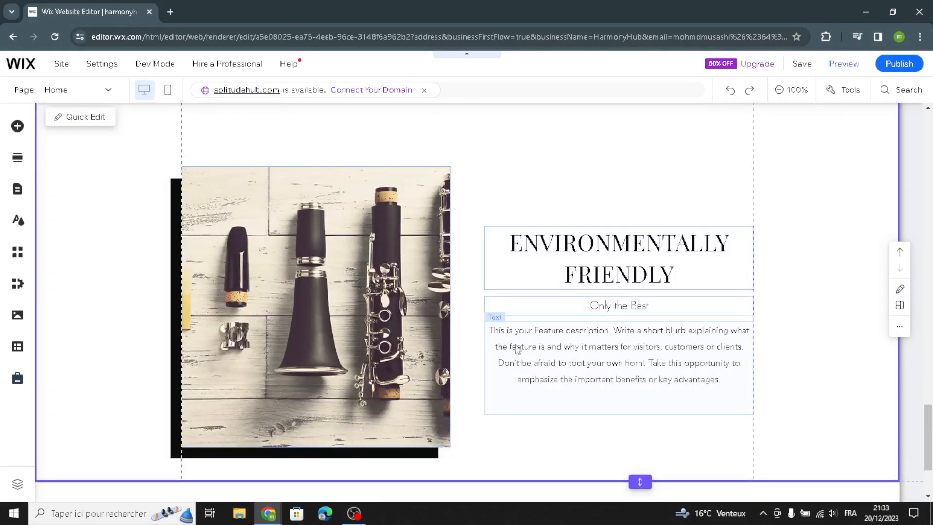
pyautogui.click(517, 348)
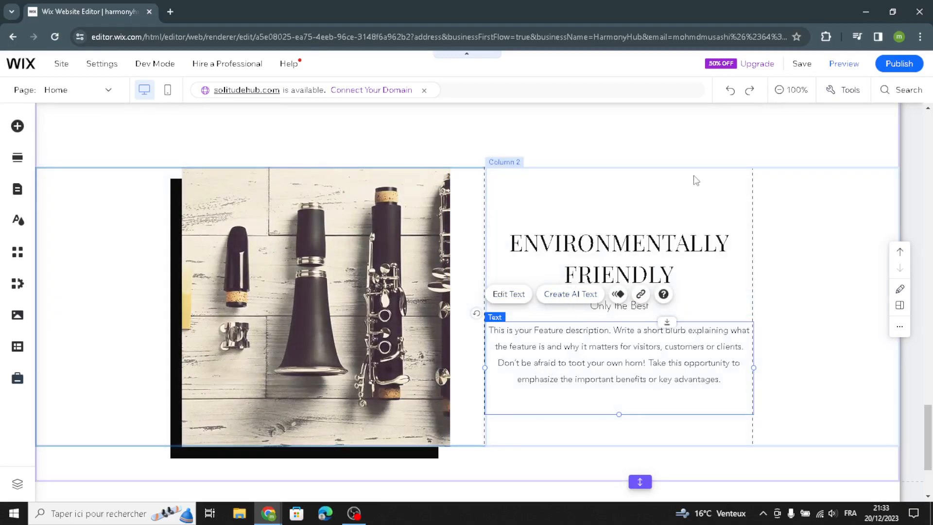
pyautogui.scroll(1, 824, 171)
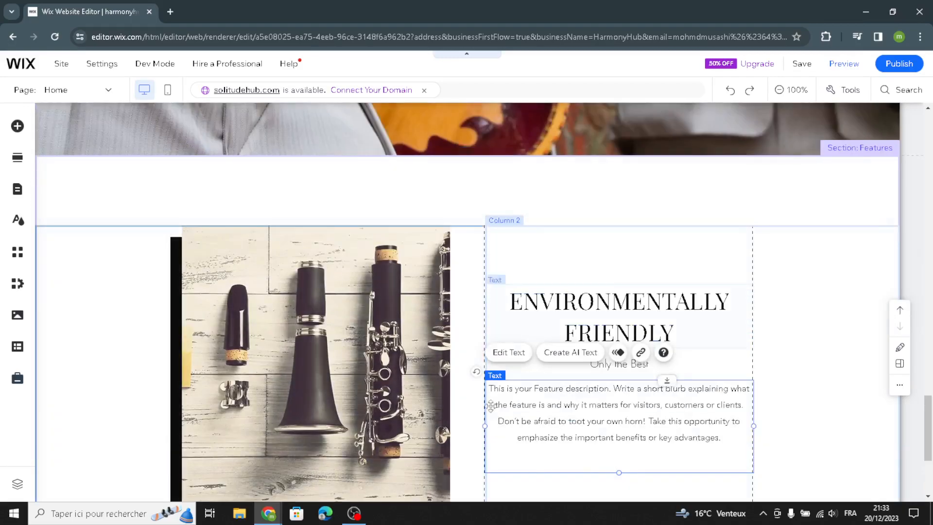
pyautogui.scroll(-2, 325, 383)
pyautogui.scroll(-1, 491, 345)
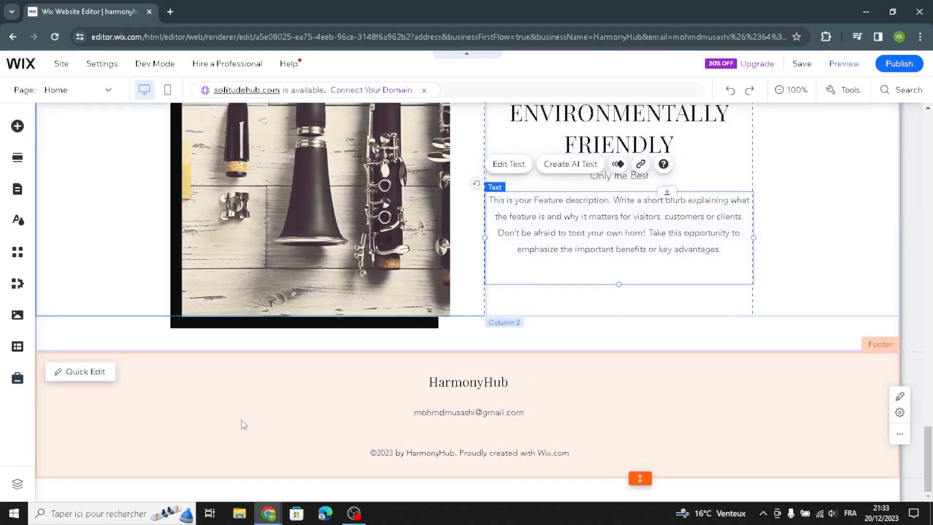
pyautogui.scroll(2, 323, 201)
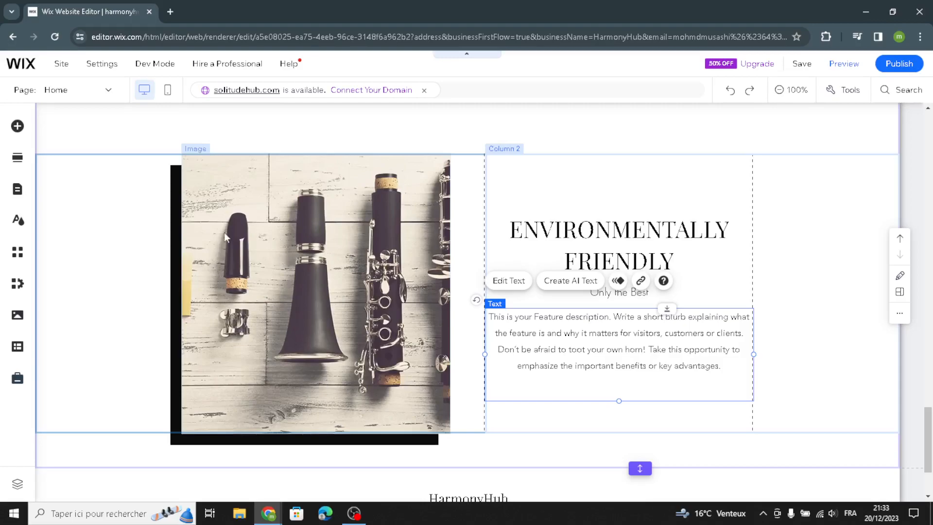
# Apply the rounded-corner frame design to the clarinet image in the Features section
pyautogui.click(221, 208)
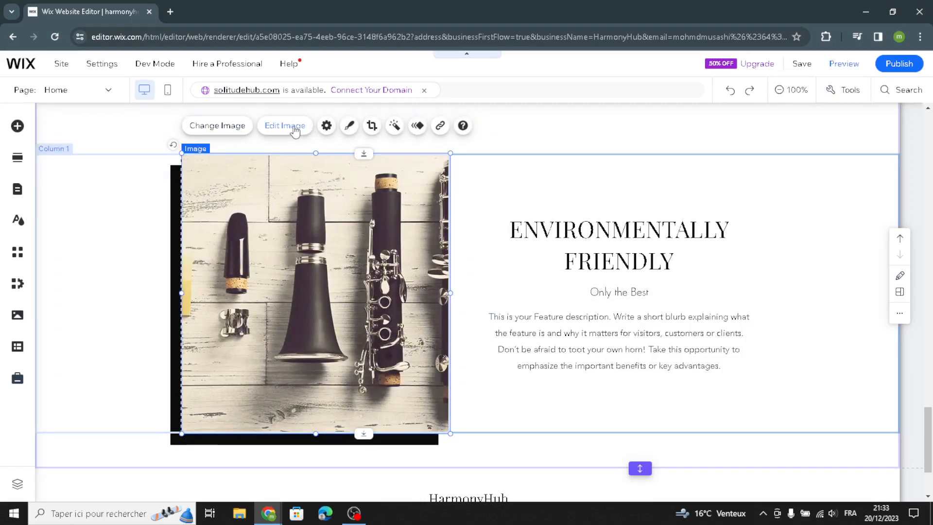
pyautogui.click(349, 128)
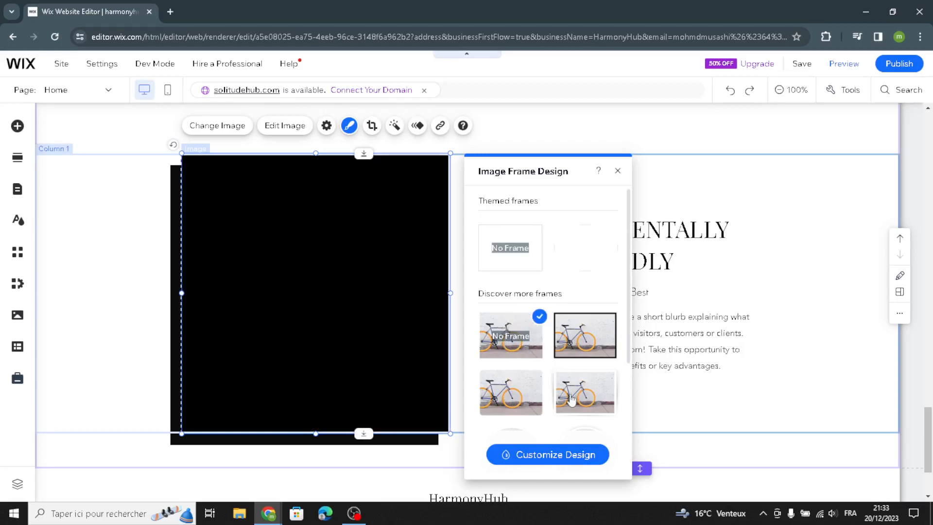
pyautogui.click(501, 394)
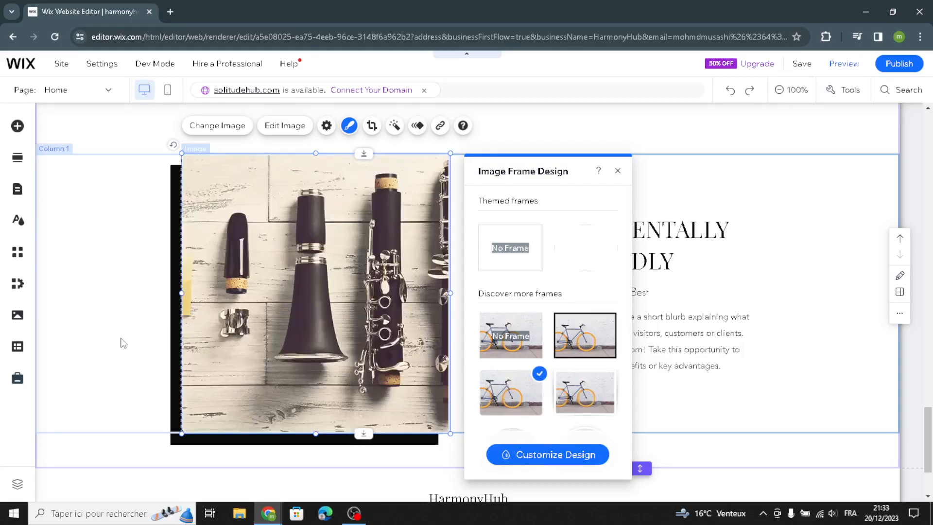
pyautogui.click(151, 349)
# Set the Features section's strip background to the medium gray theme color #868686 through Quick Edit
pyautogui.scroll(-2, 151, 349)
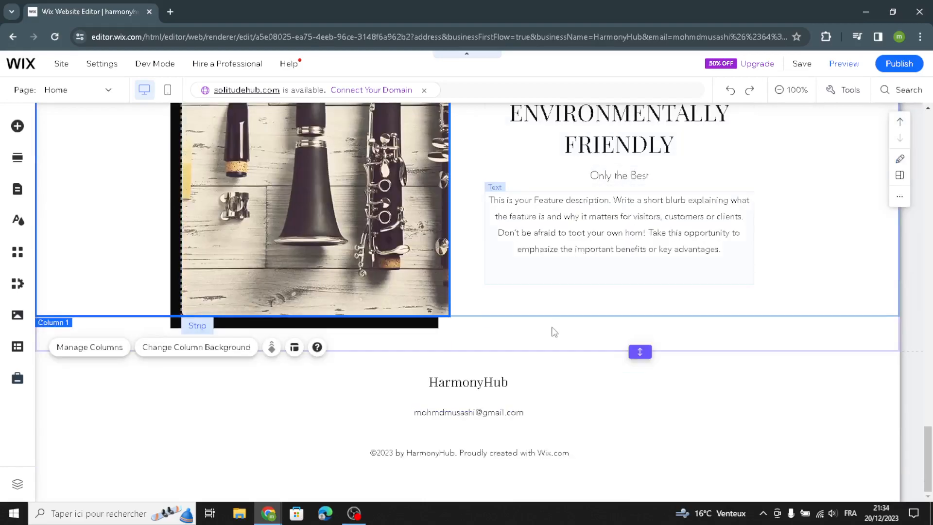
pyautogui.scroll(3, 85, 270)
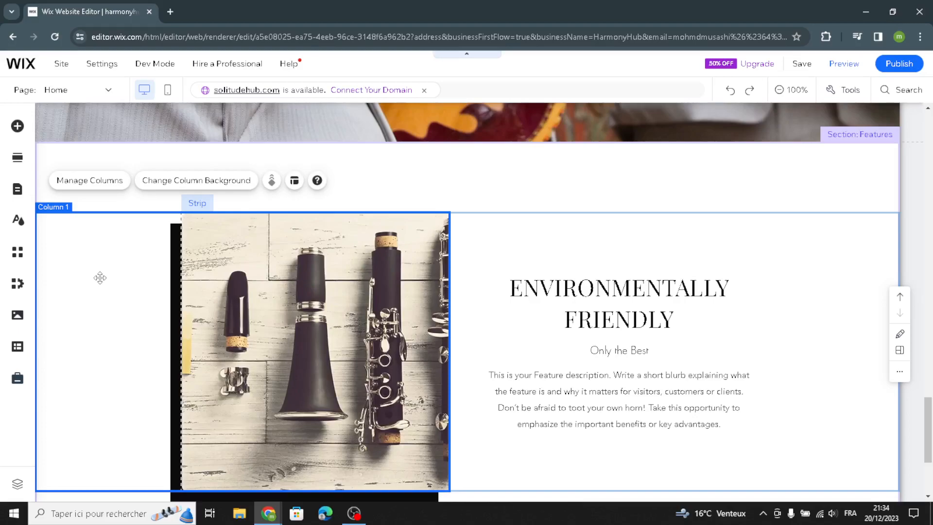
pyautogui.click(822, 283)
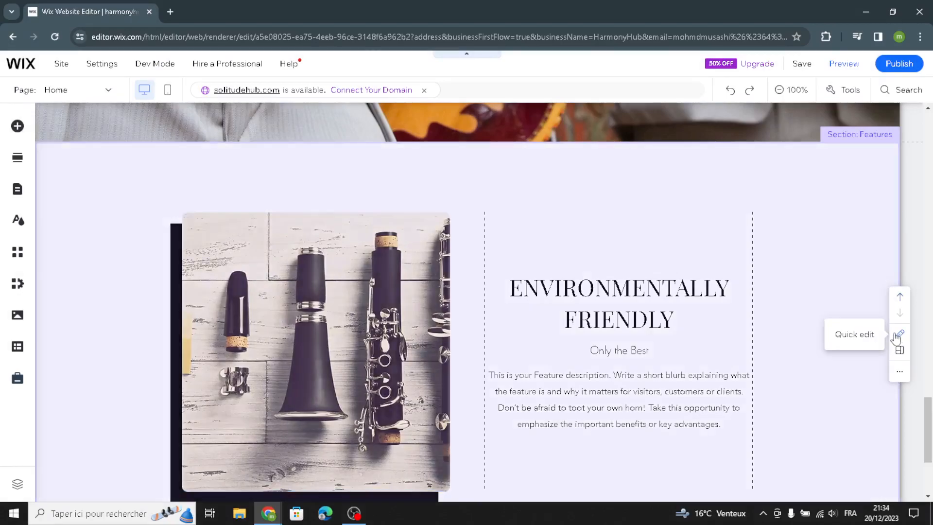
pyautogui.click(898, 334)
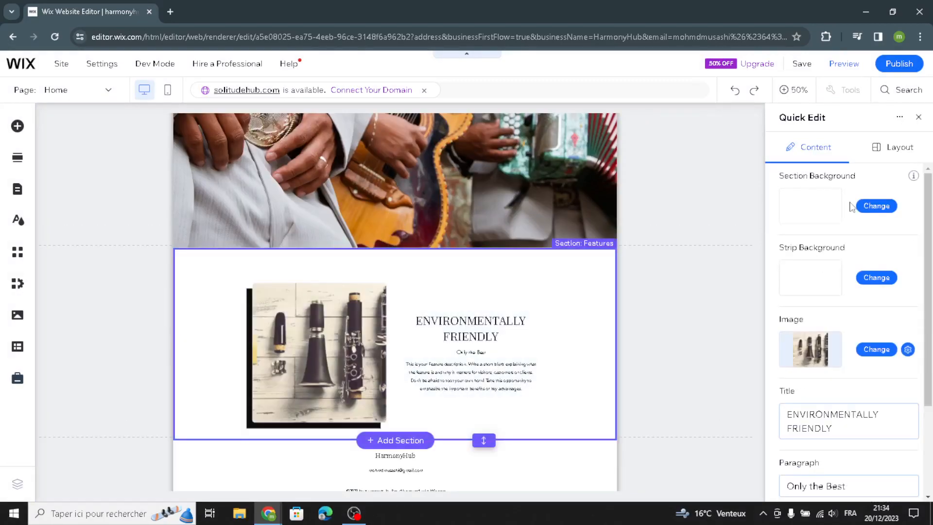
pyautogui.click(857, 277)
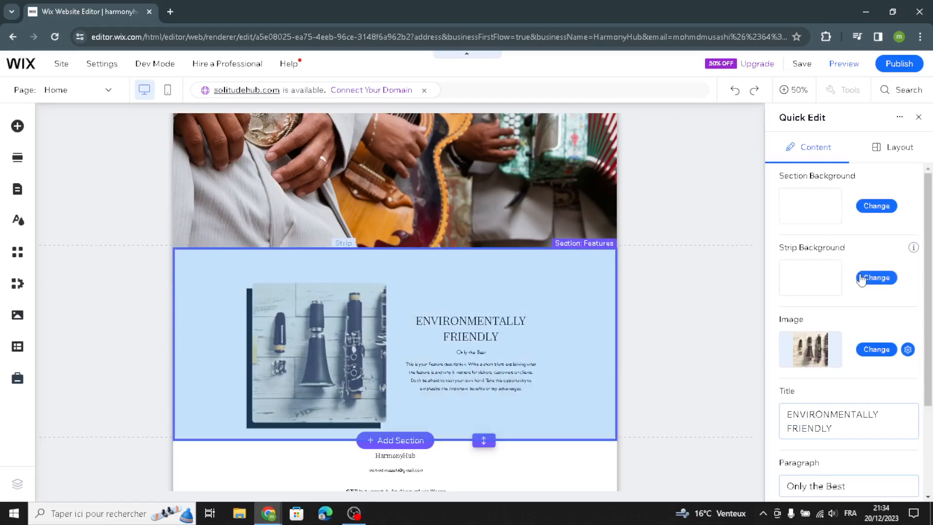
pyautogui.click(799, 222)
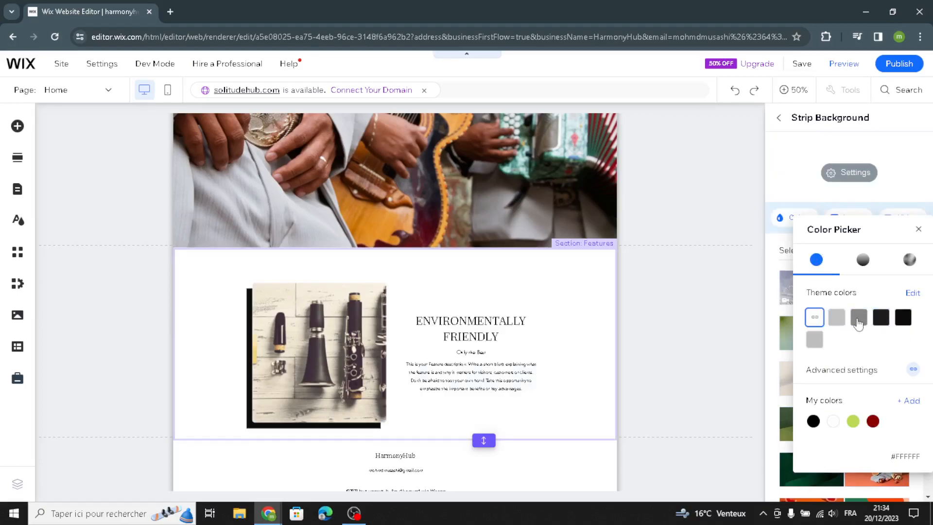
pyautogui.click(858, 321)
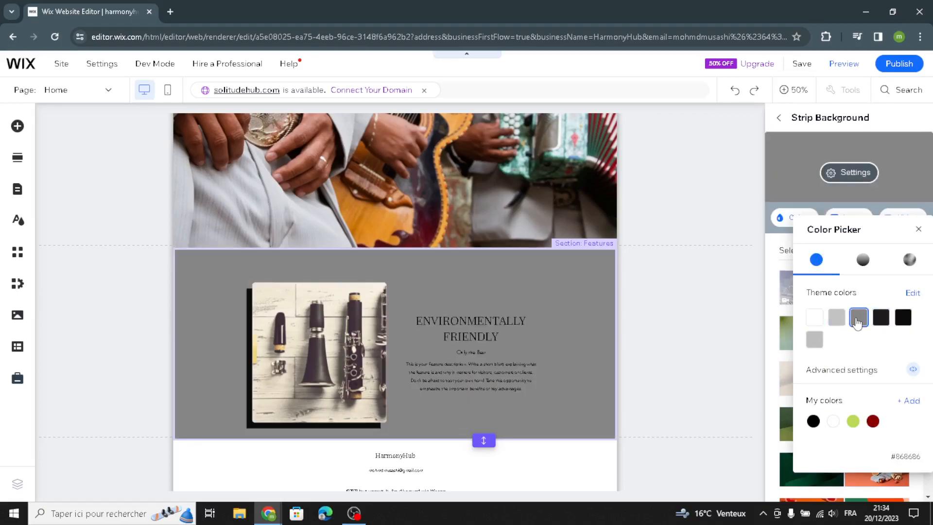
# Close the color picker and Quick Edit, and check the recolored Features section down to the footer
pyautogui.click(728, 284)
pyautogui.scroll(-1, 711, 333)
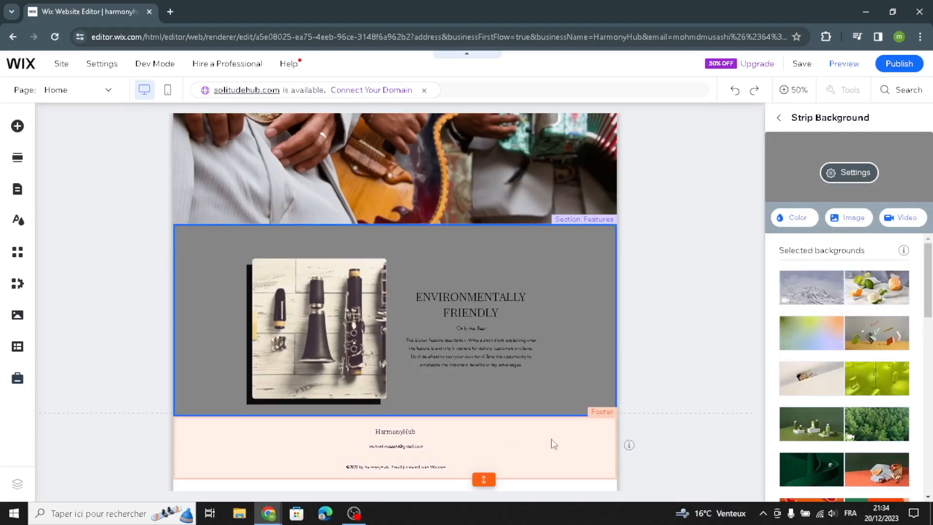
pyautogui.click(779, 117)
pyautogui.click(918, 117)
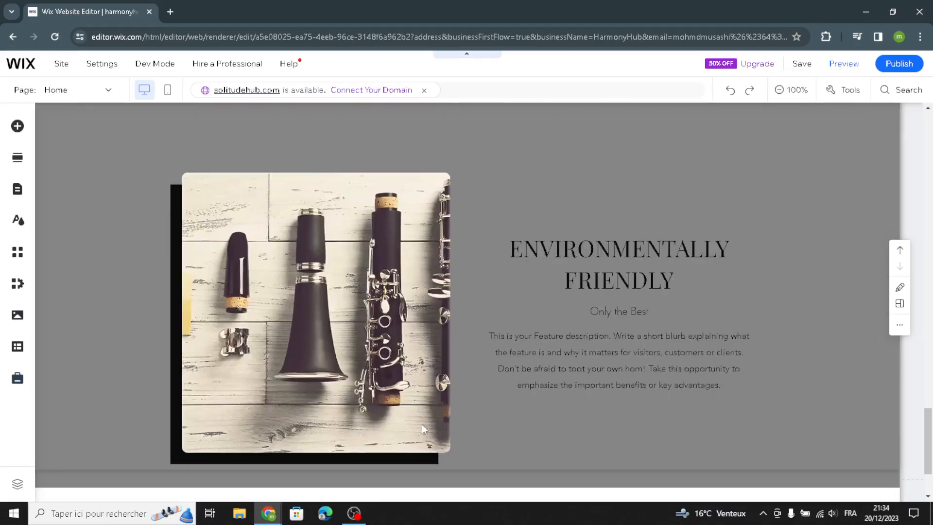
pyautogui.scroll(-3, 422, 426)
pyautogui.click(429, 433)
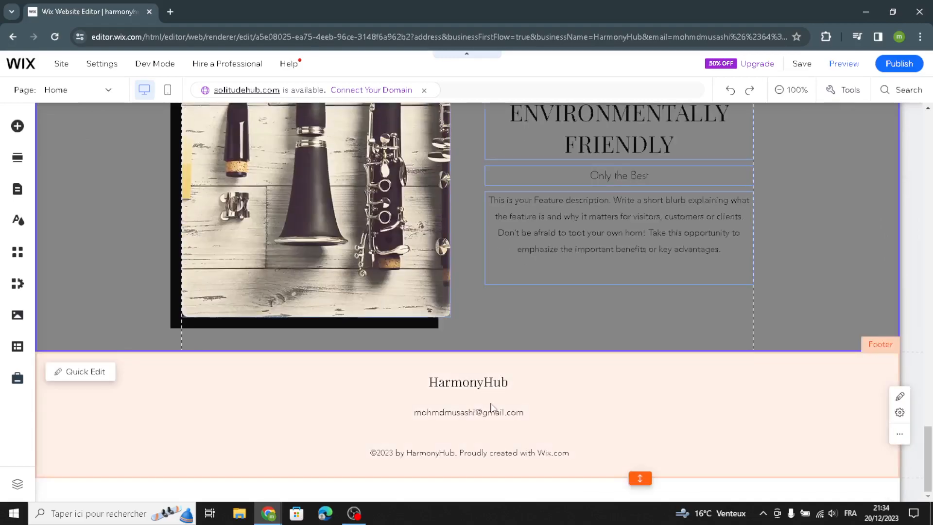
# Review the footer's text fields through Quick Edit and close it without making changes
pyautogui.click(85, 372)
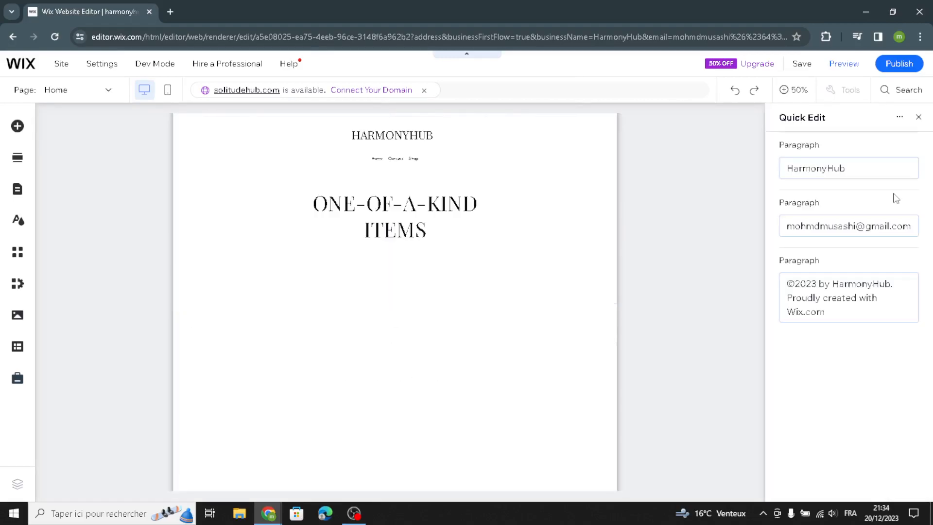
pyautogui.click(918, 117)
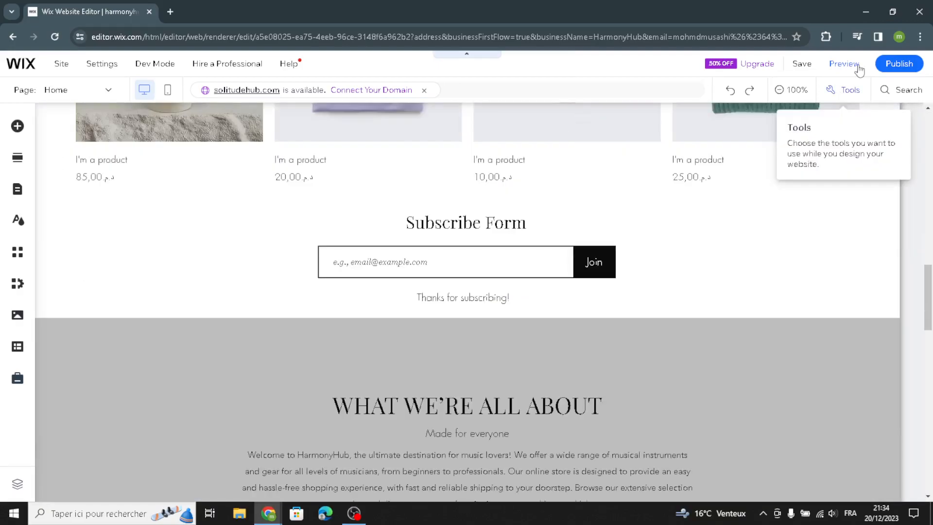
# Preview the home page in desktop view and look down through its sections
pyautogui.click(856, 67)
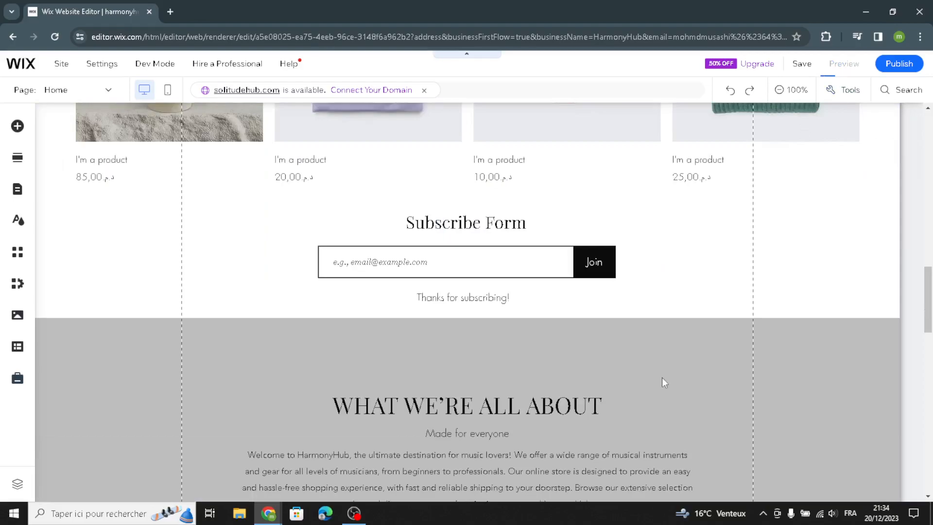
pyautogui.scroll(-3, 678, 312)
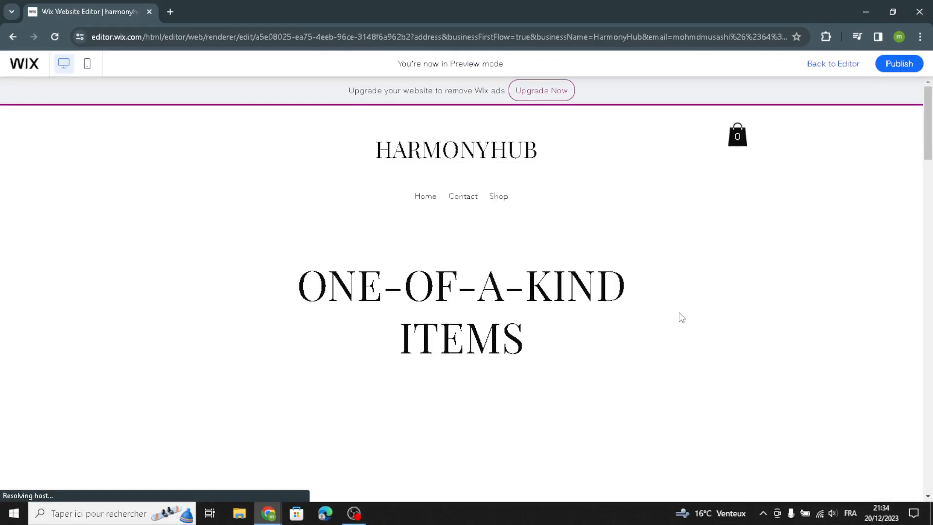
pyautogui.scroll(-5, 680, 318)
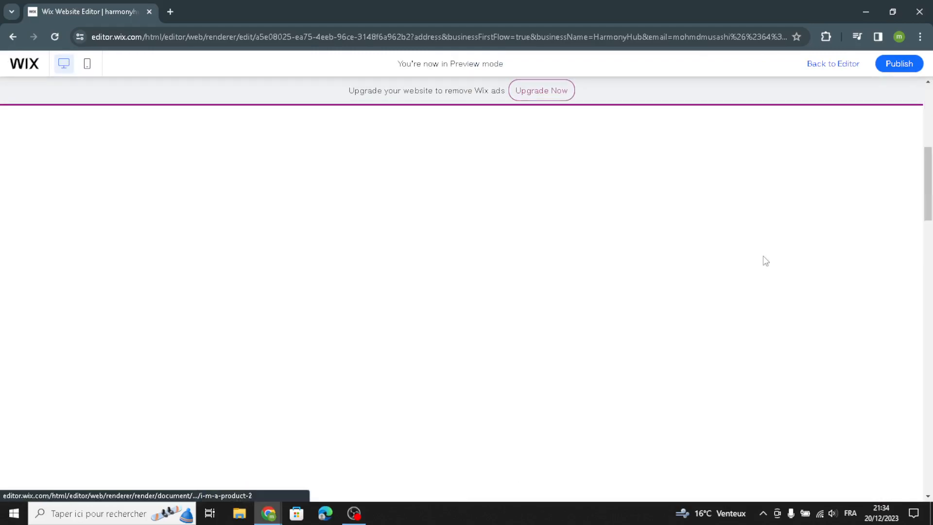
# Publish the HarmonyHub site with its latest changes from the preview
pyautogui.moveTo(905, 71)
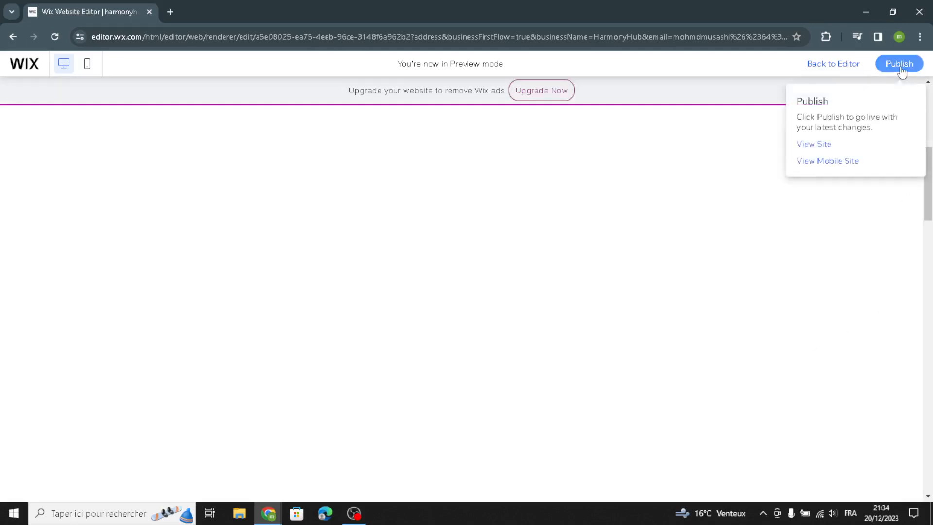
pyautogui.click(901, 70)
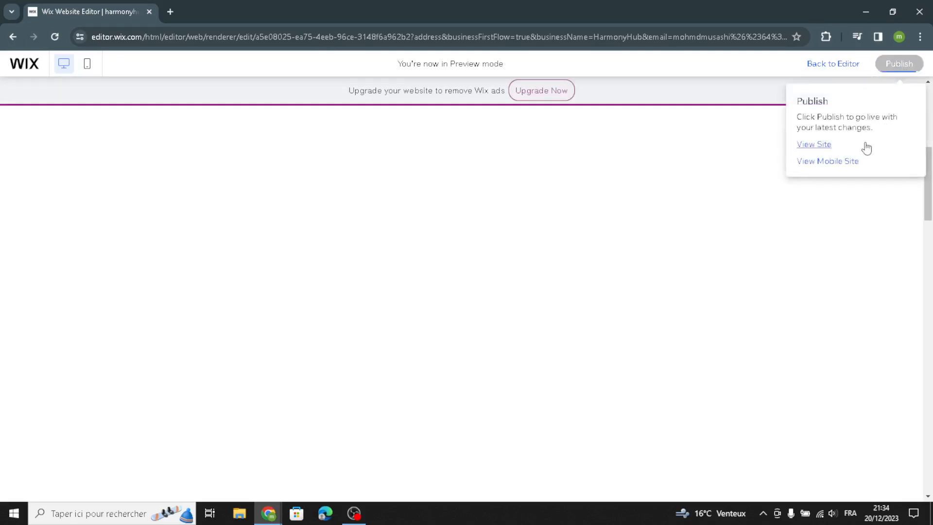